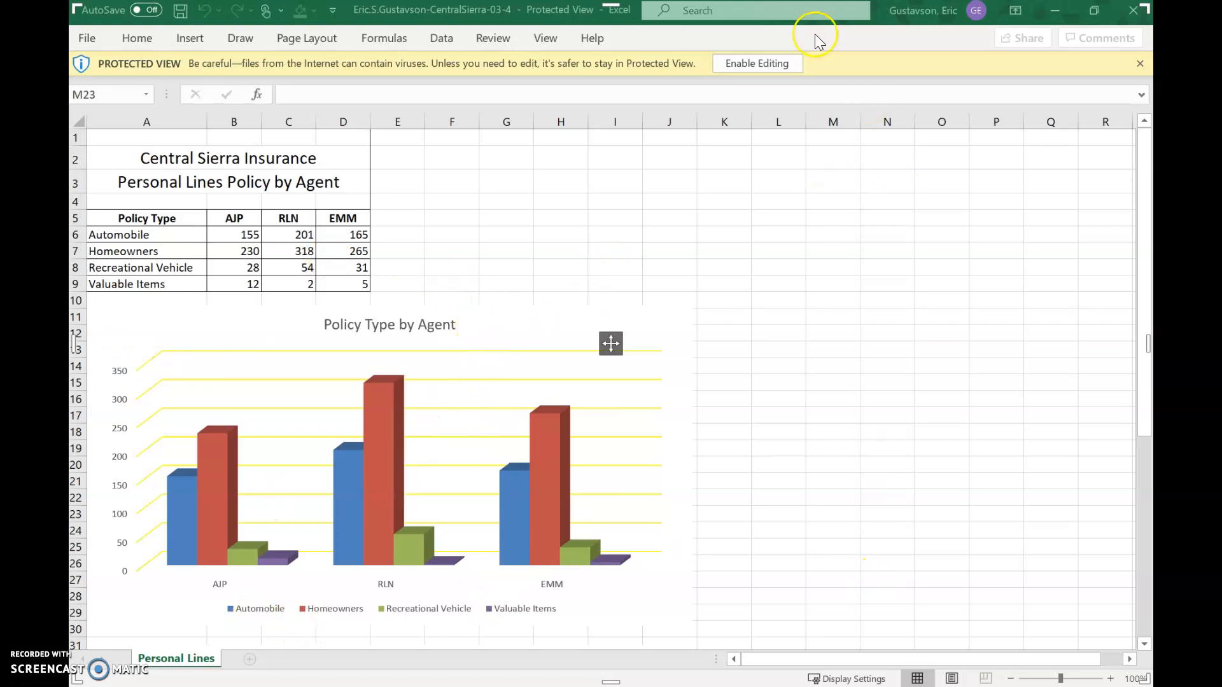
Enable editing of the protected workbook and insert a blank sheet row above the Recreational Vehicle row.
click(762, 65)
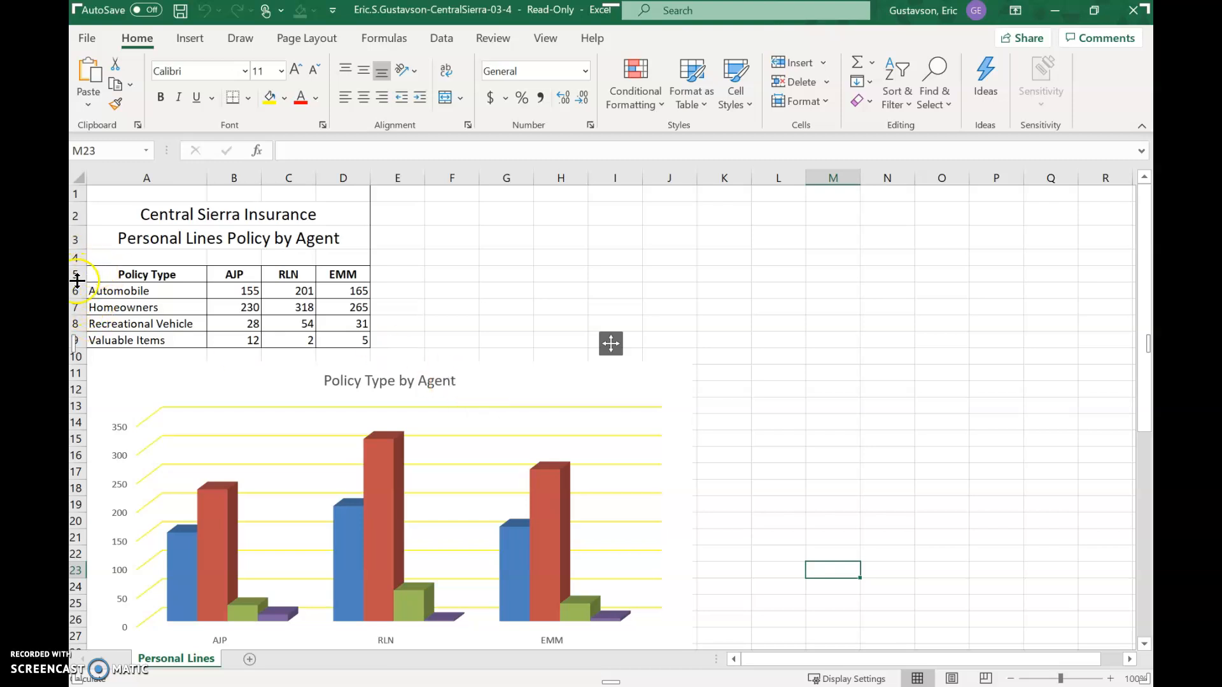
click(81, 323)
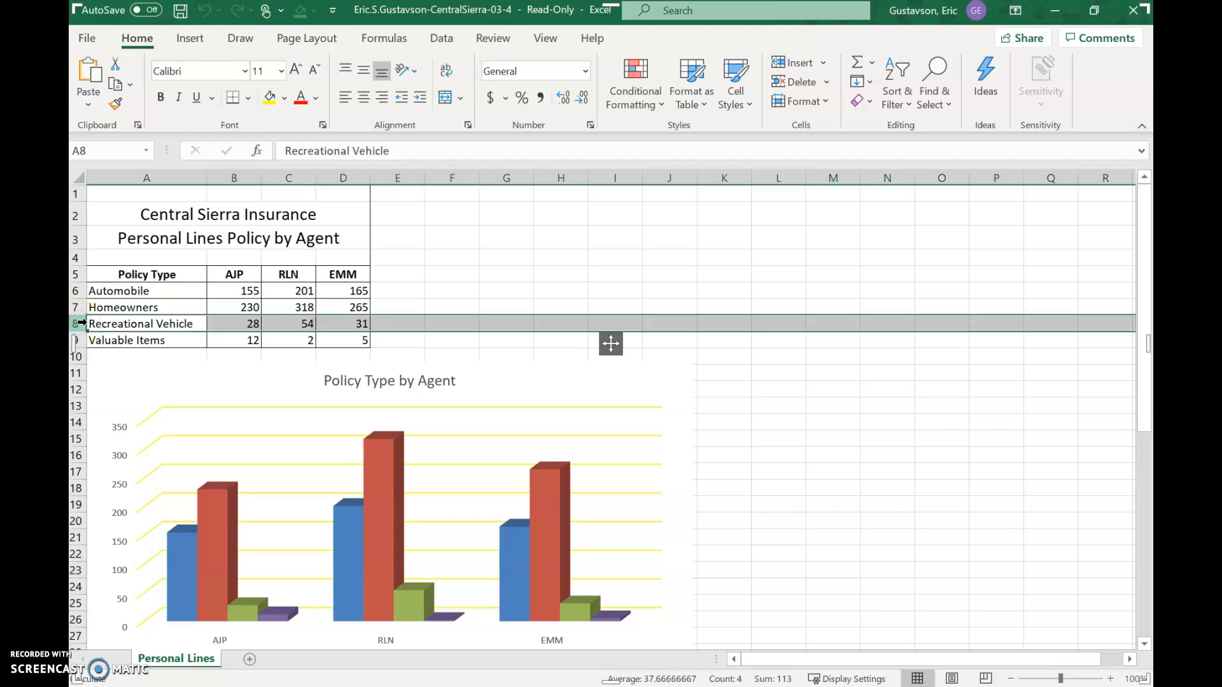
click(825, 62)
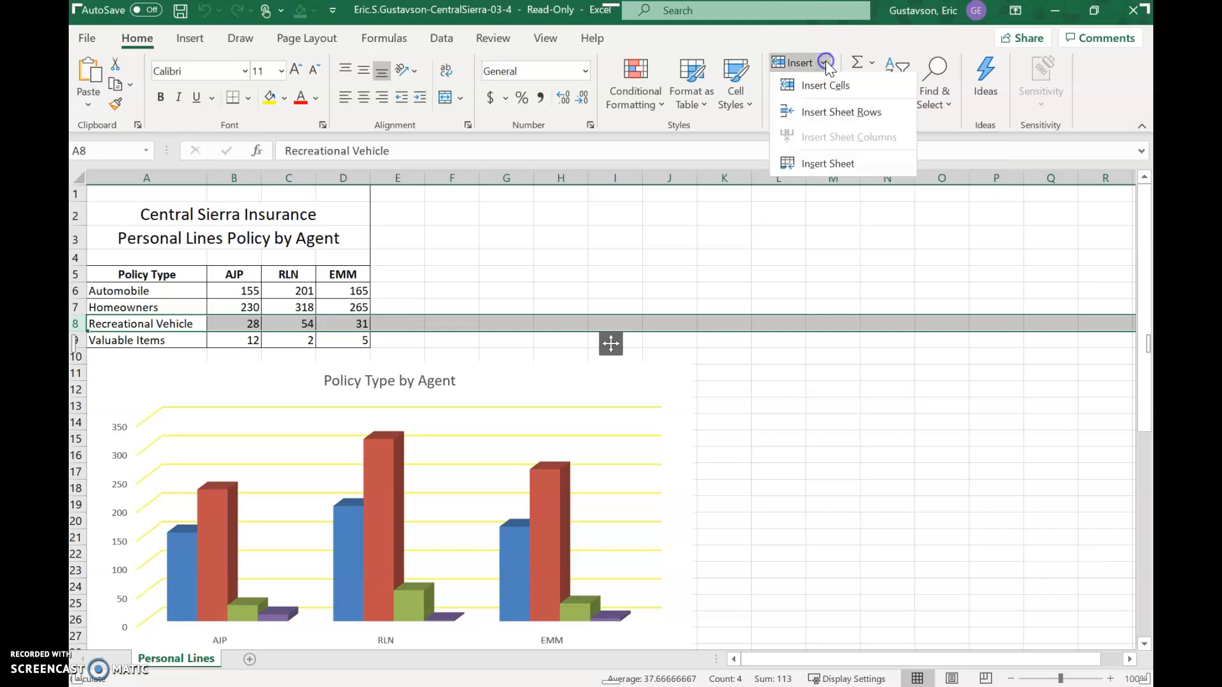
click(823, 115)
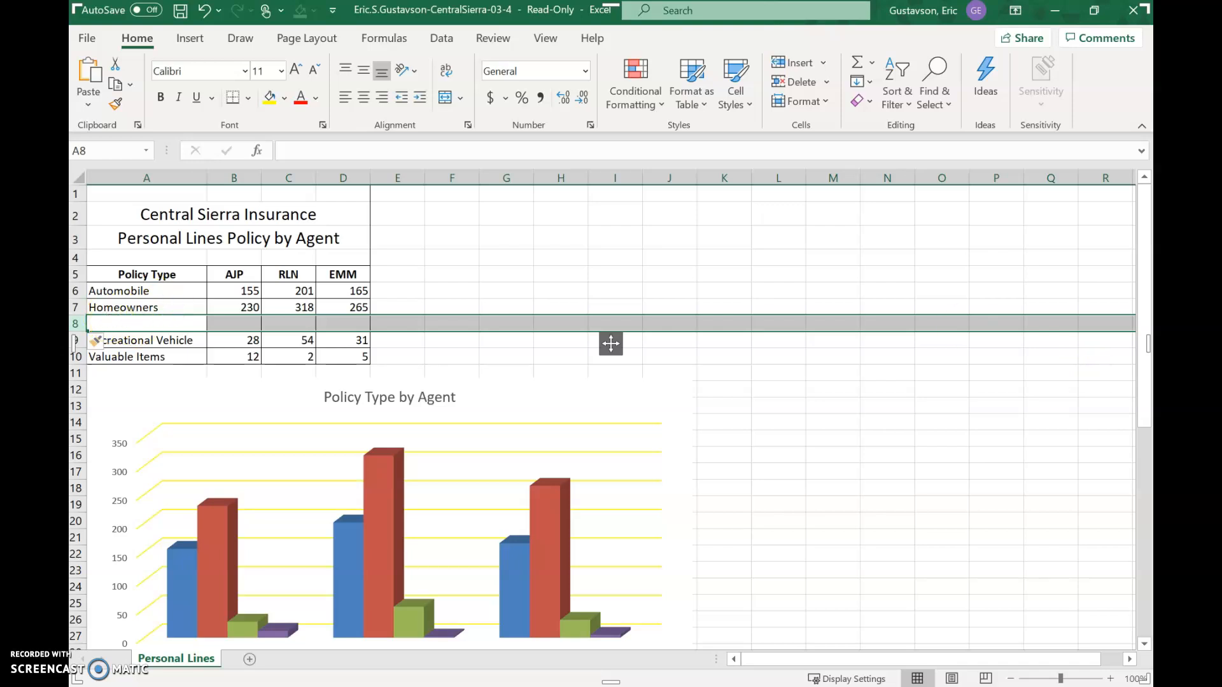
Fill the blank row 8 with policy type Motorcycle and the values 15 for AJP, 82 for RLN and 24 for EMM.
click(146, 321)
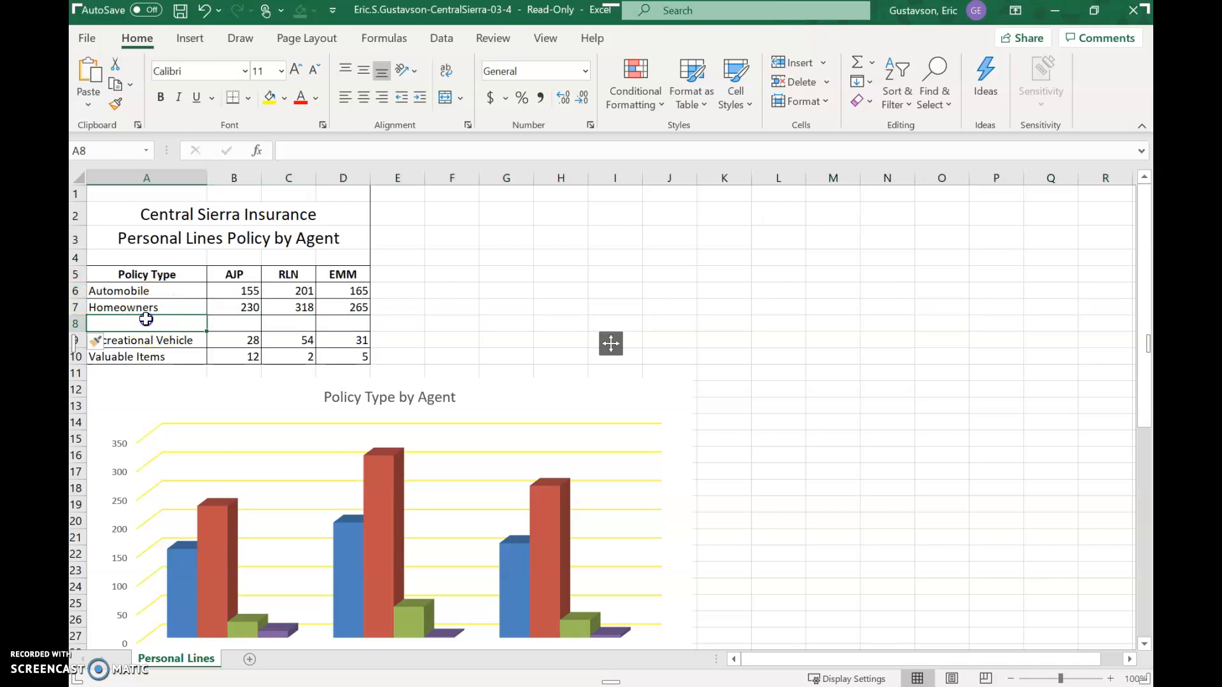
double_click(145, 324)
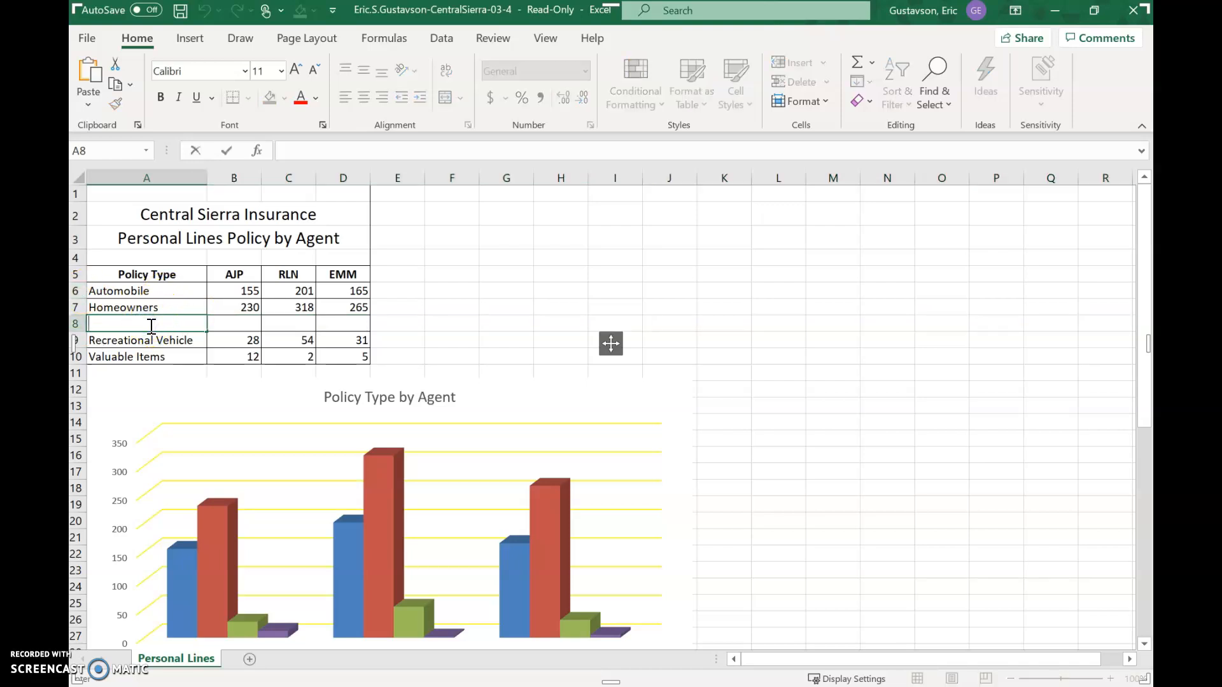
text(Motorcycle)
key(Tab)
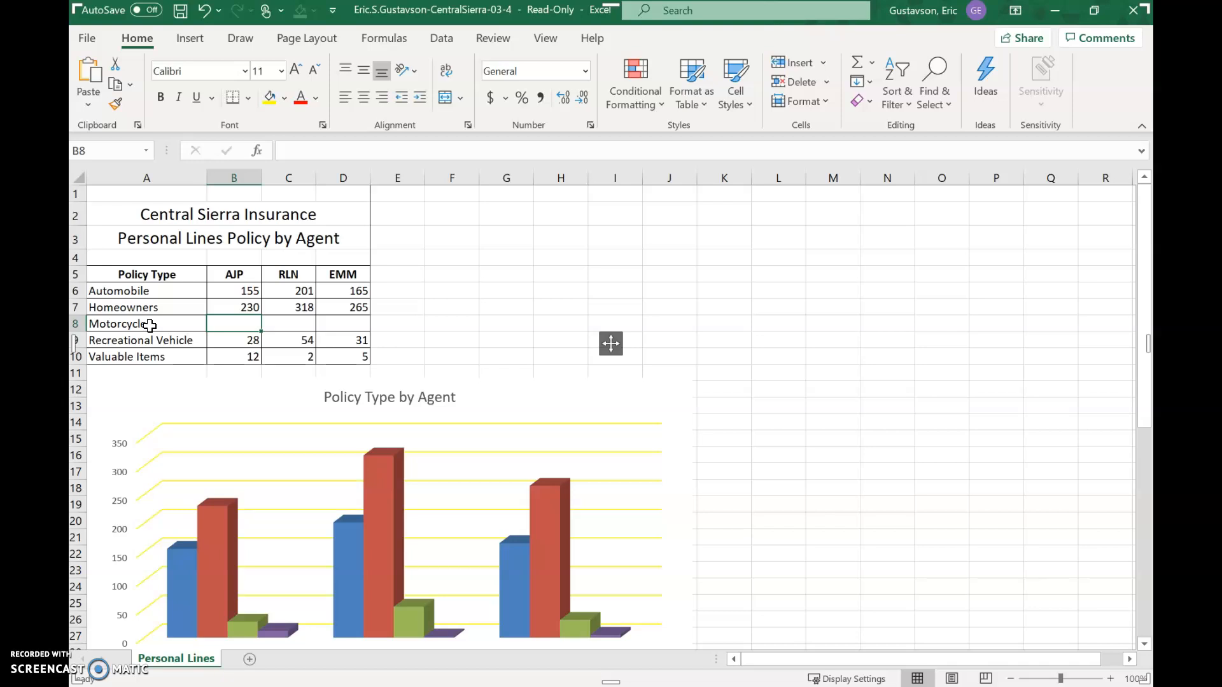
text(15)
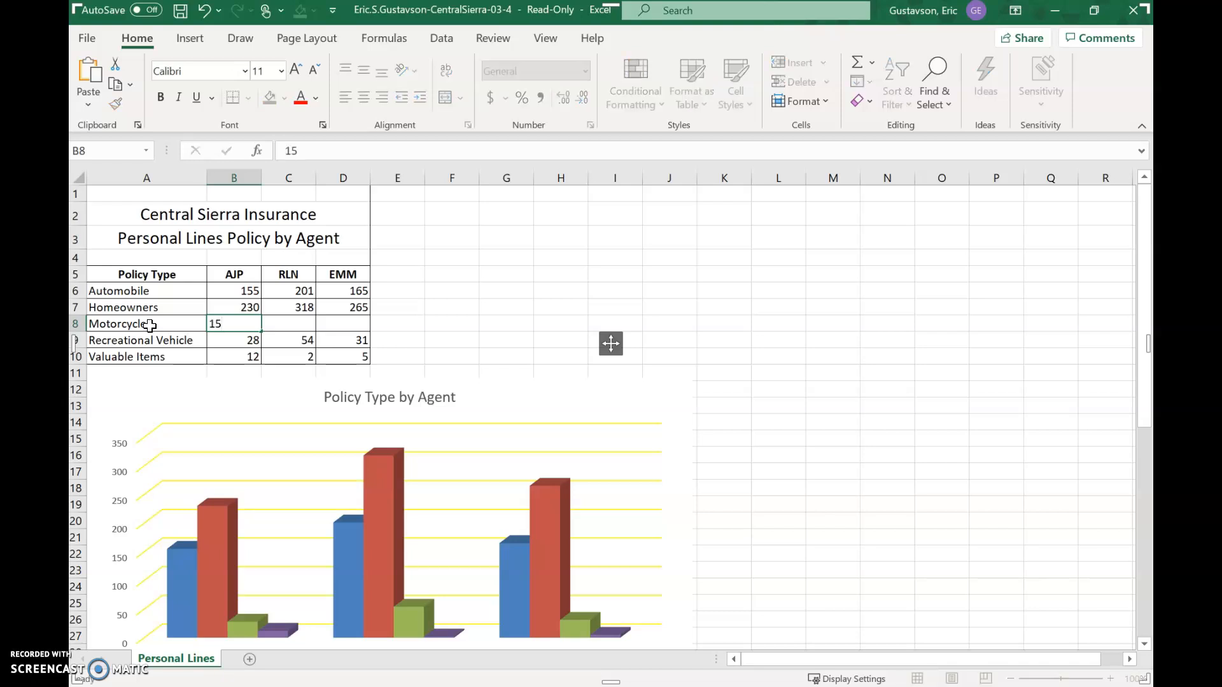
key(Tab)
text(82)
key(Tab)
text(24)
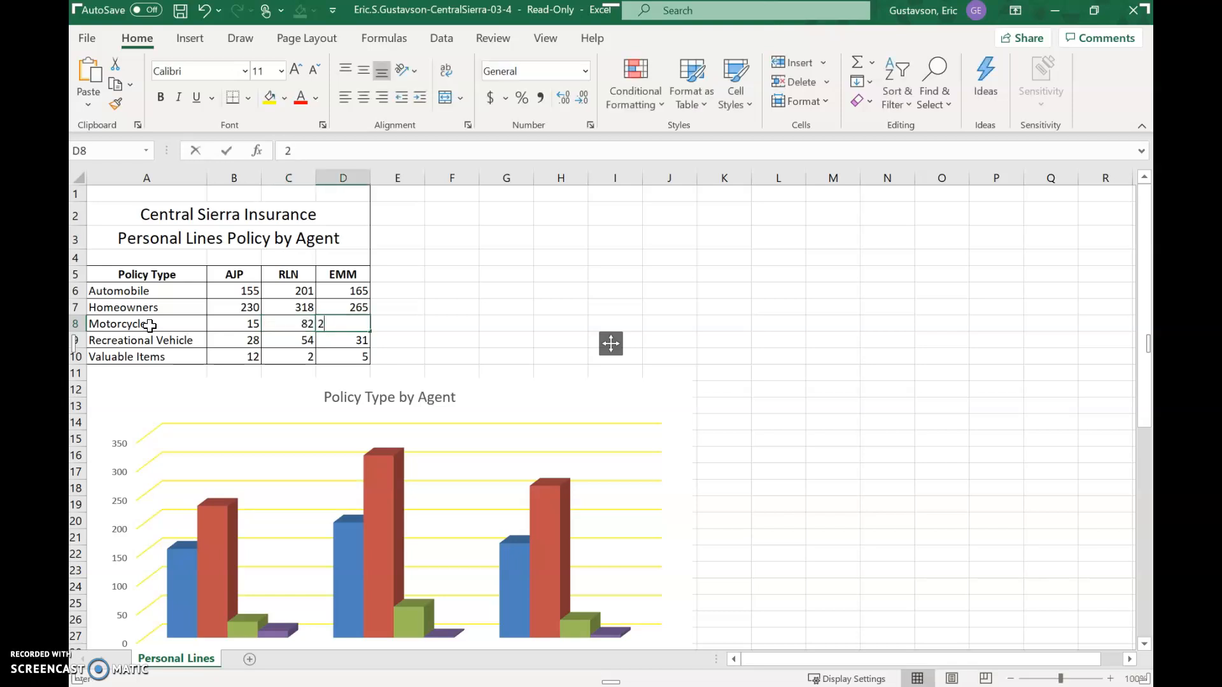
click(406, 323)
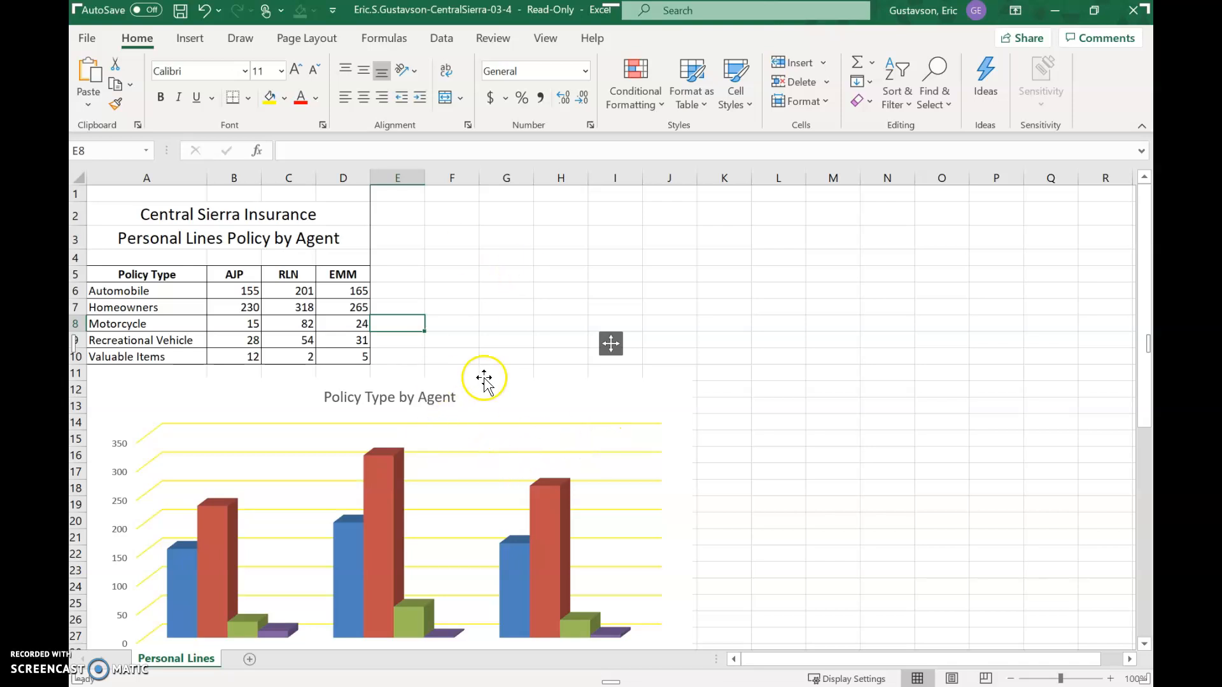
Change the AJP pie chart to the 3-D Pie type and apply chart Style 3.
click(505, 292)
scroll(471, 322, down, 7)
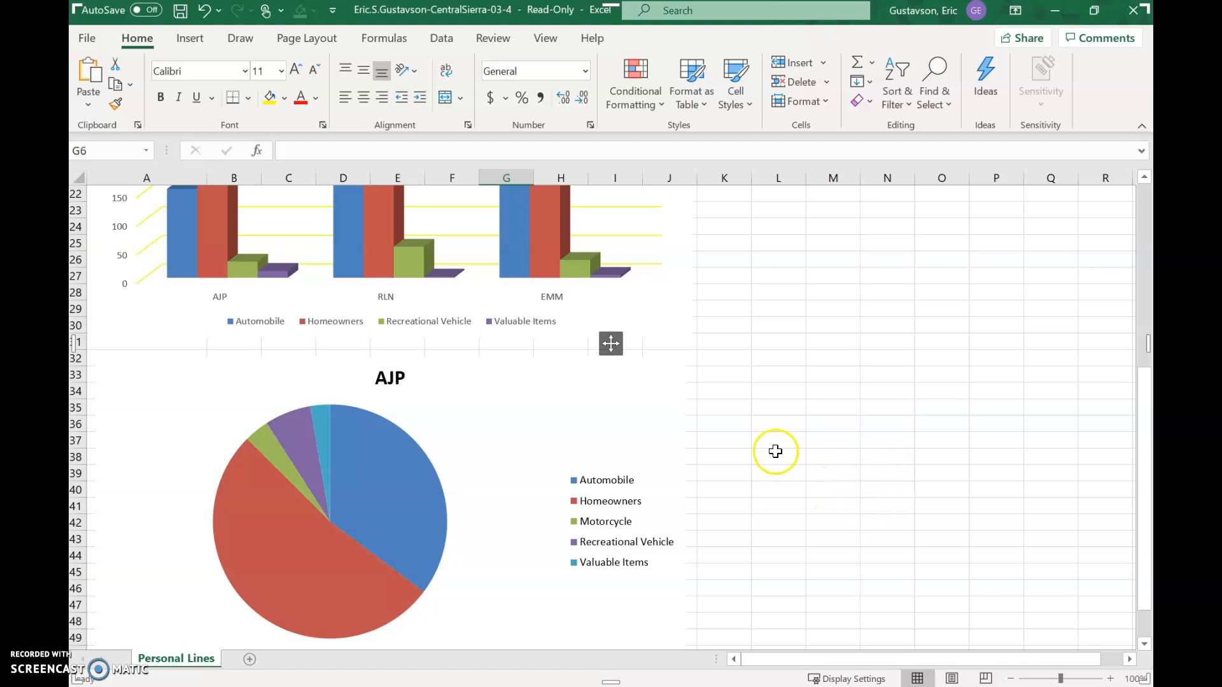
scroll(805, 443, down, 1)
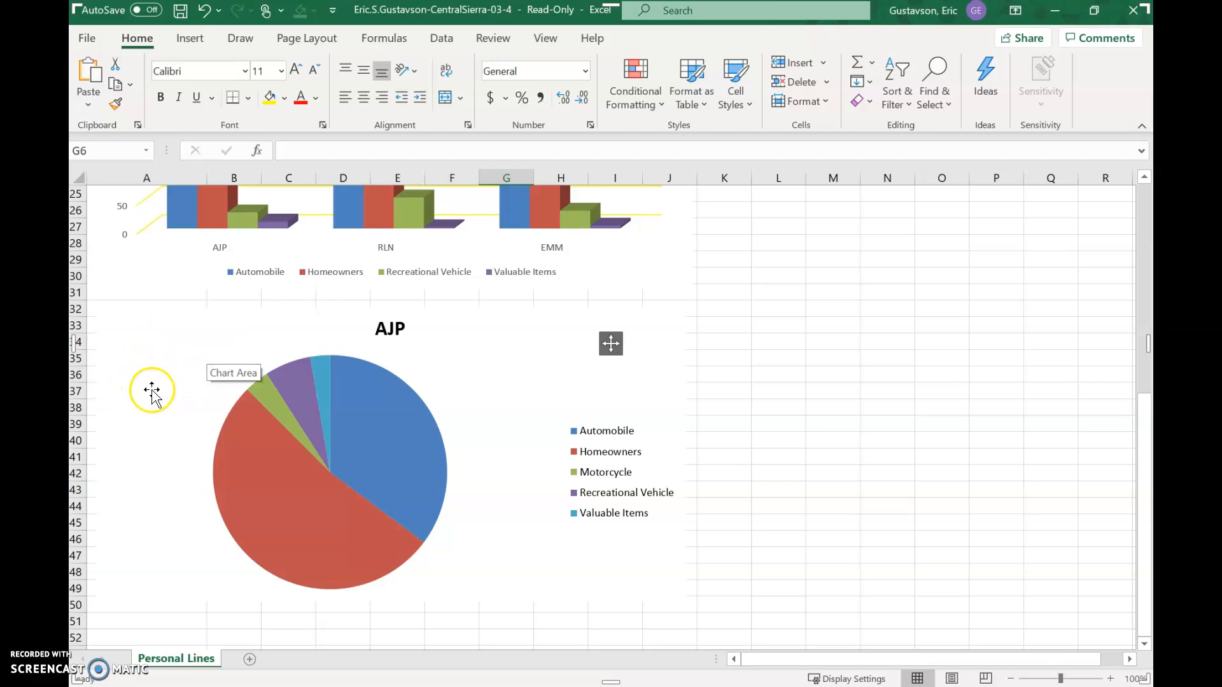
click(150, 369)
click(156, 361)
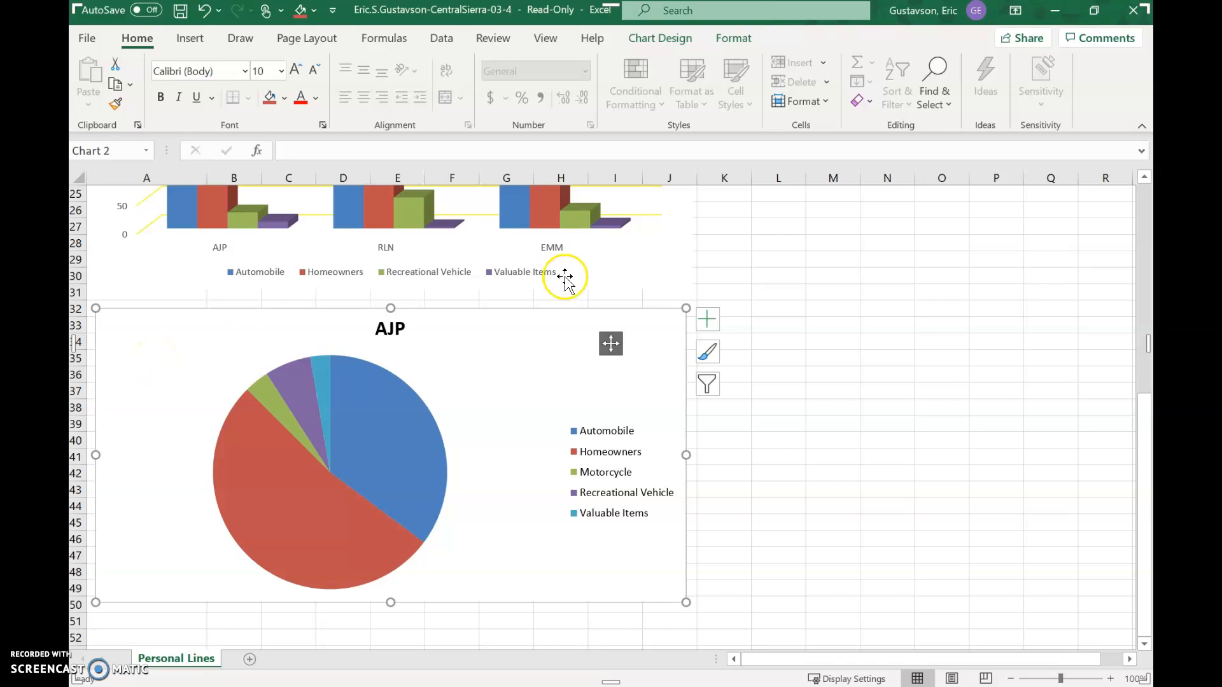
click(665, 37)
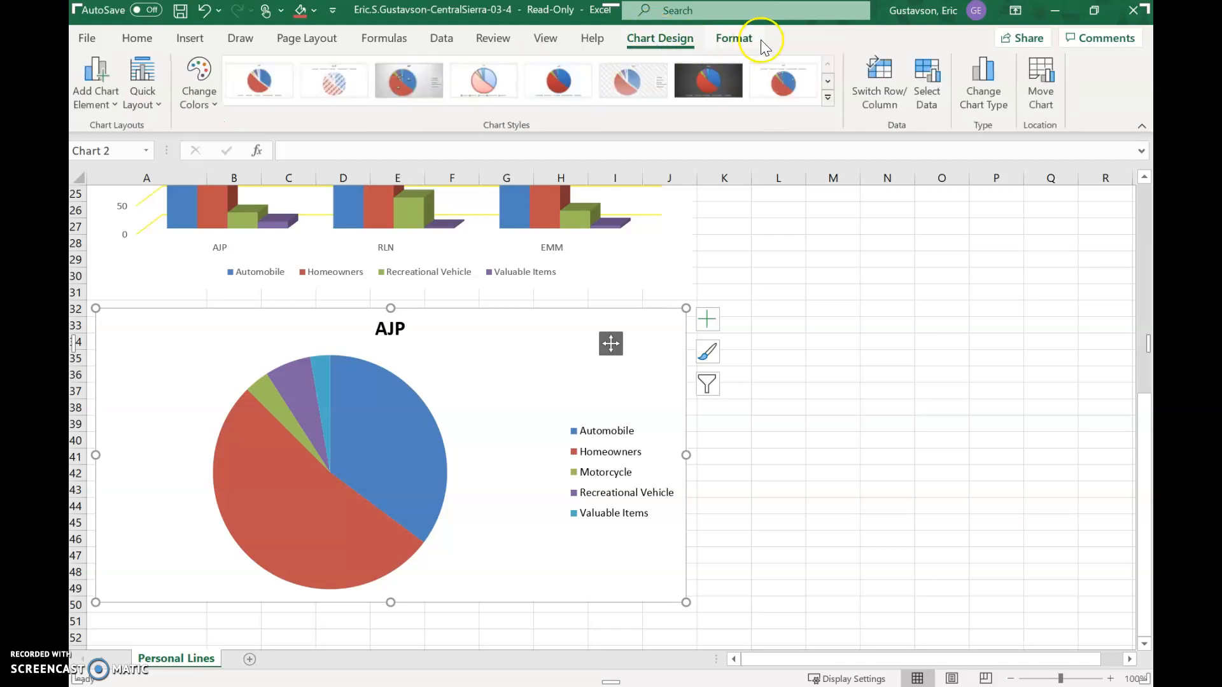
click(986, 85)
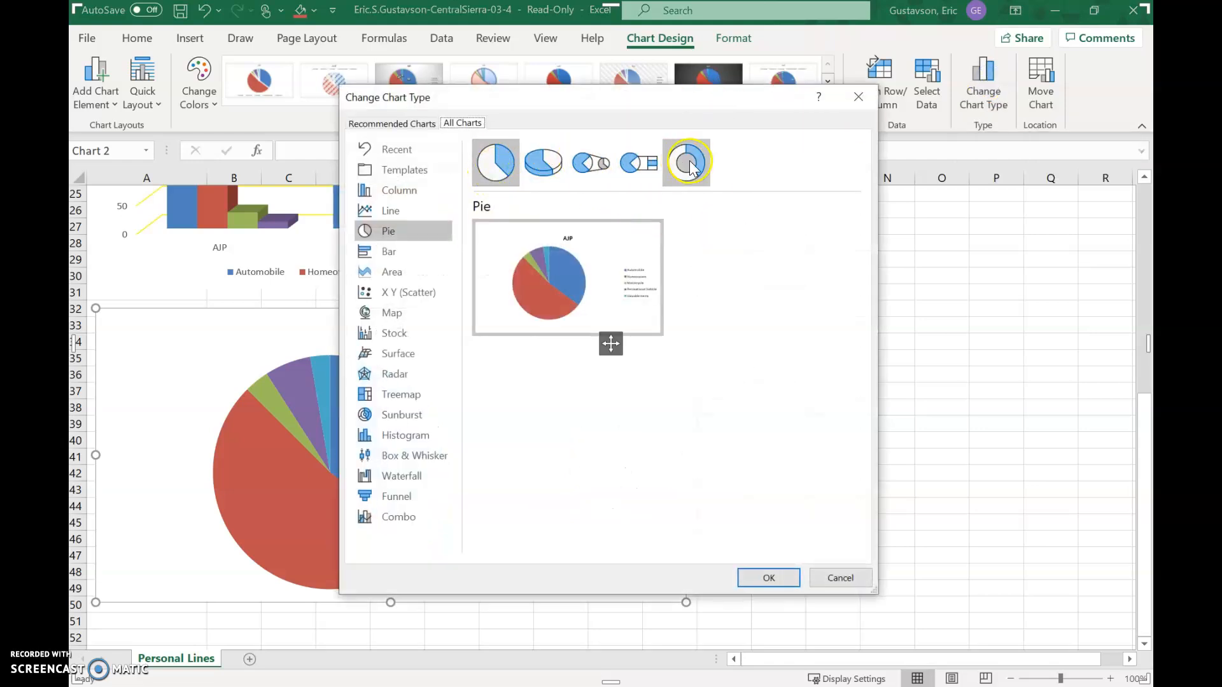
click(544, 165)
click(770, 575)
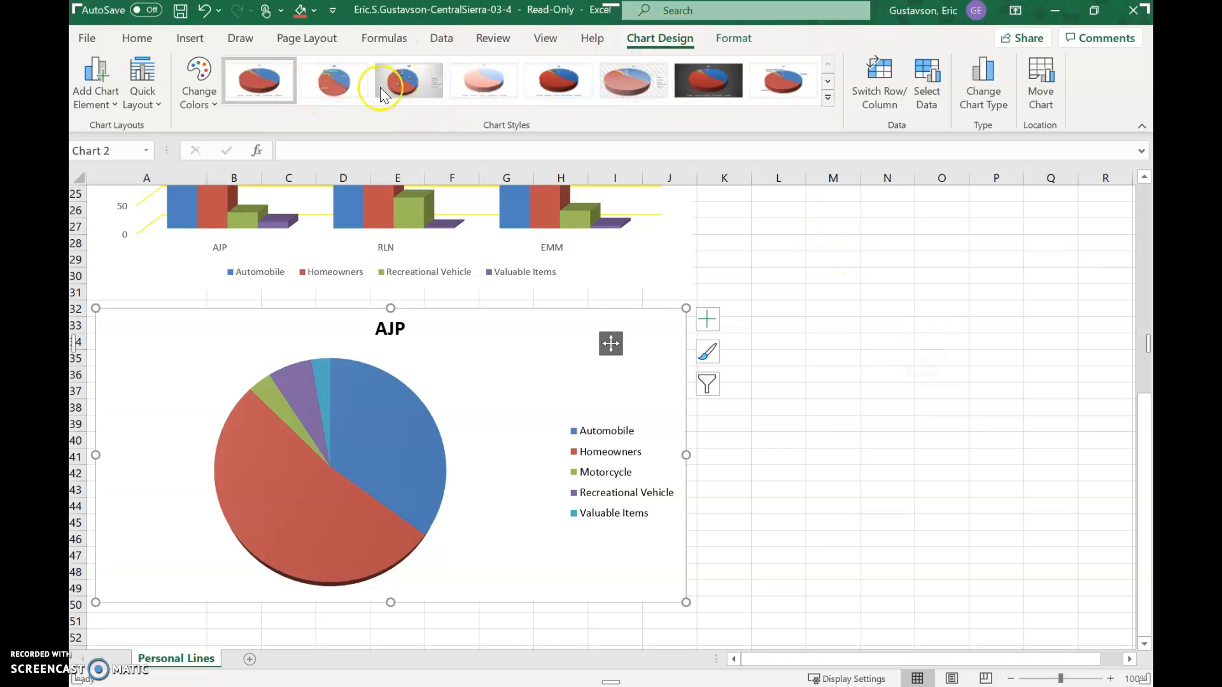
click(417, 83)
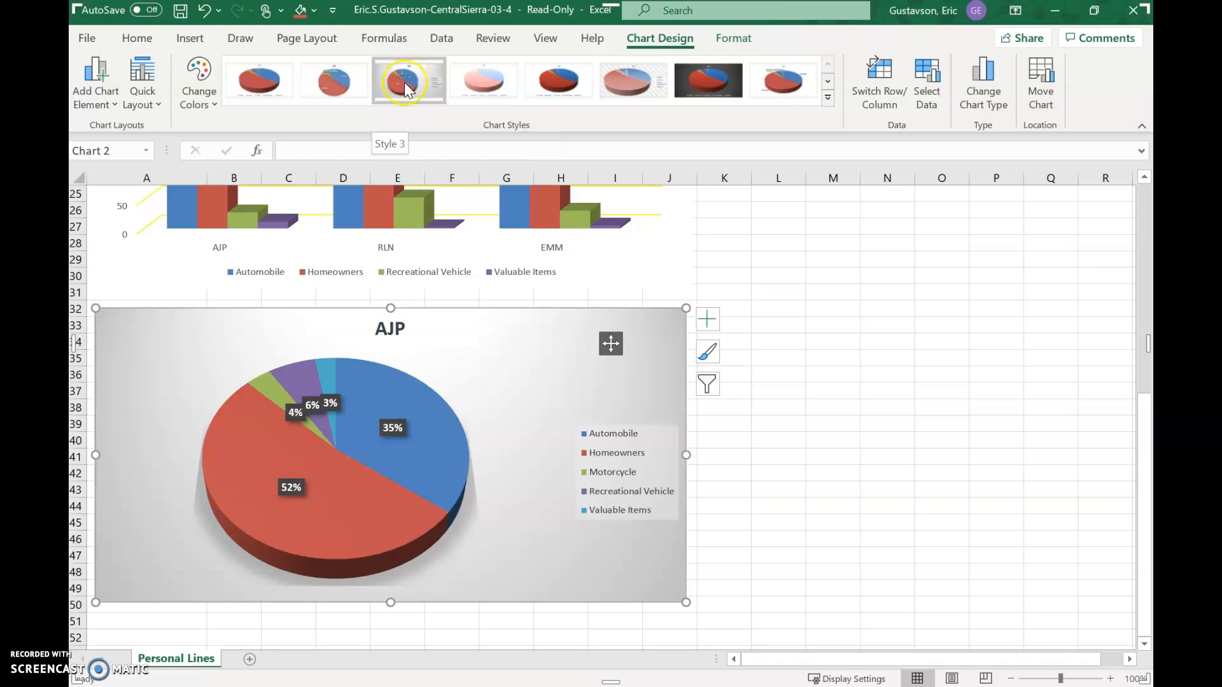
click(404, 82)
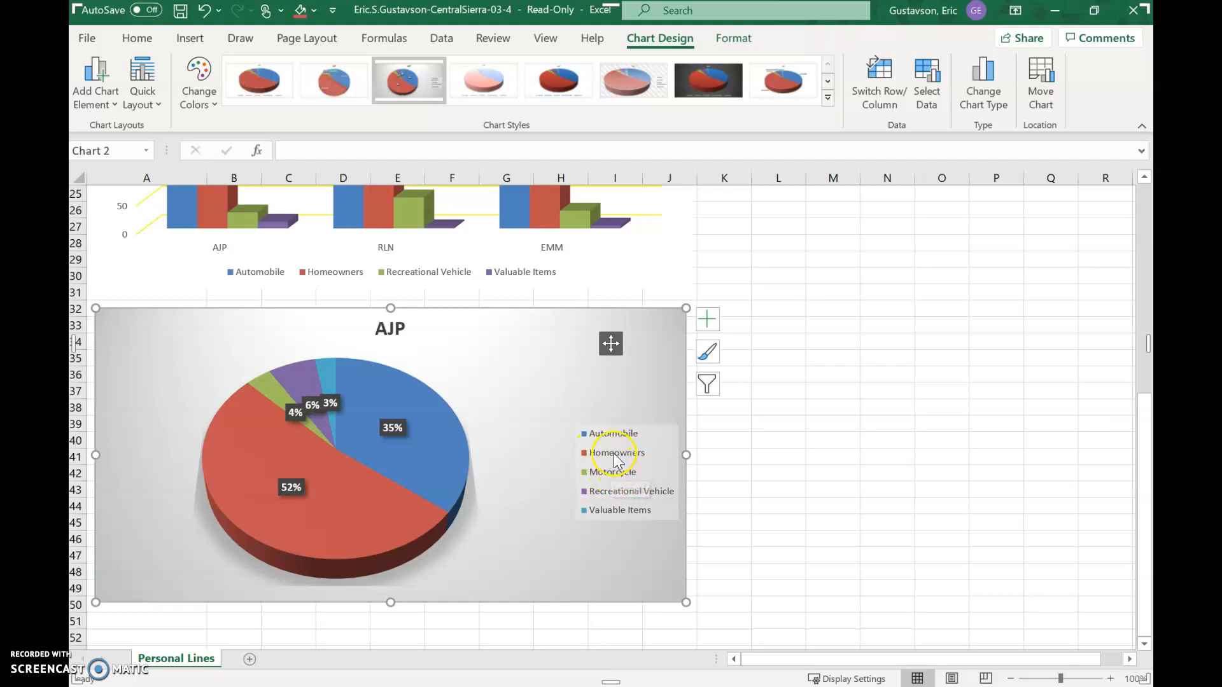
Switch rows and columns in the Policy Type by Agent column chart so policy types form the horizontal axis.
scroll(819, 360, up, 2)
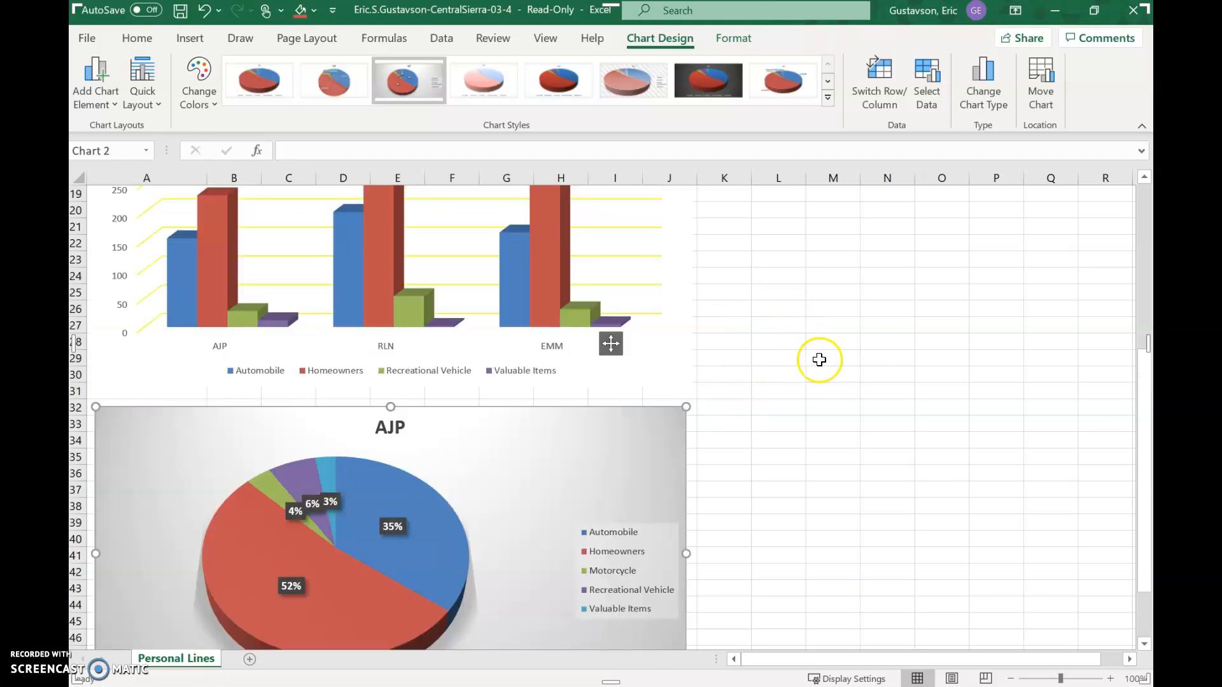
scroll(946, 388, up, 1)
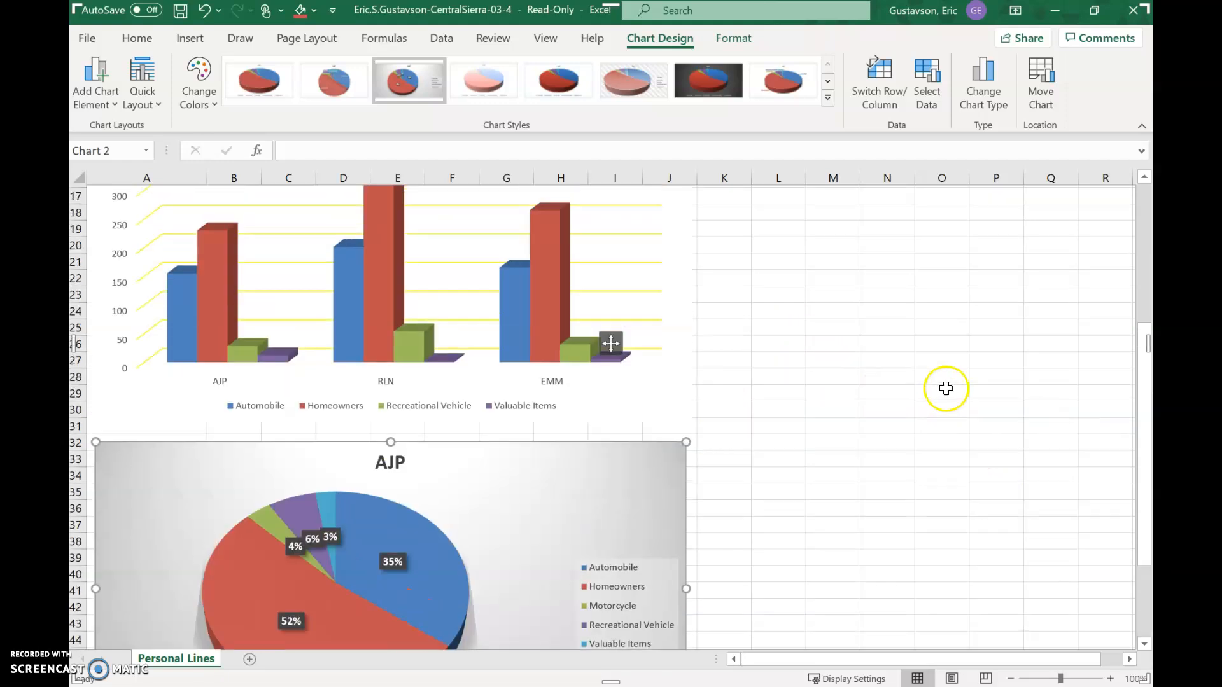
scroll(946, 388, up, 1)
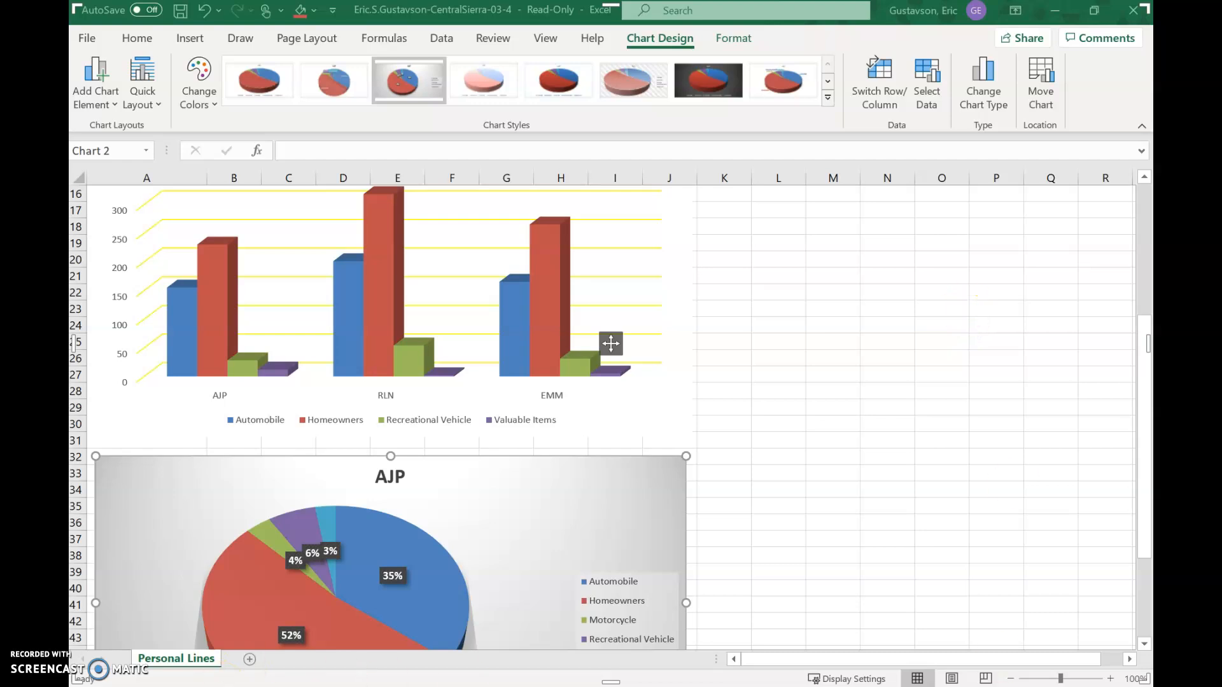
scroll(808, 376, up, 2)
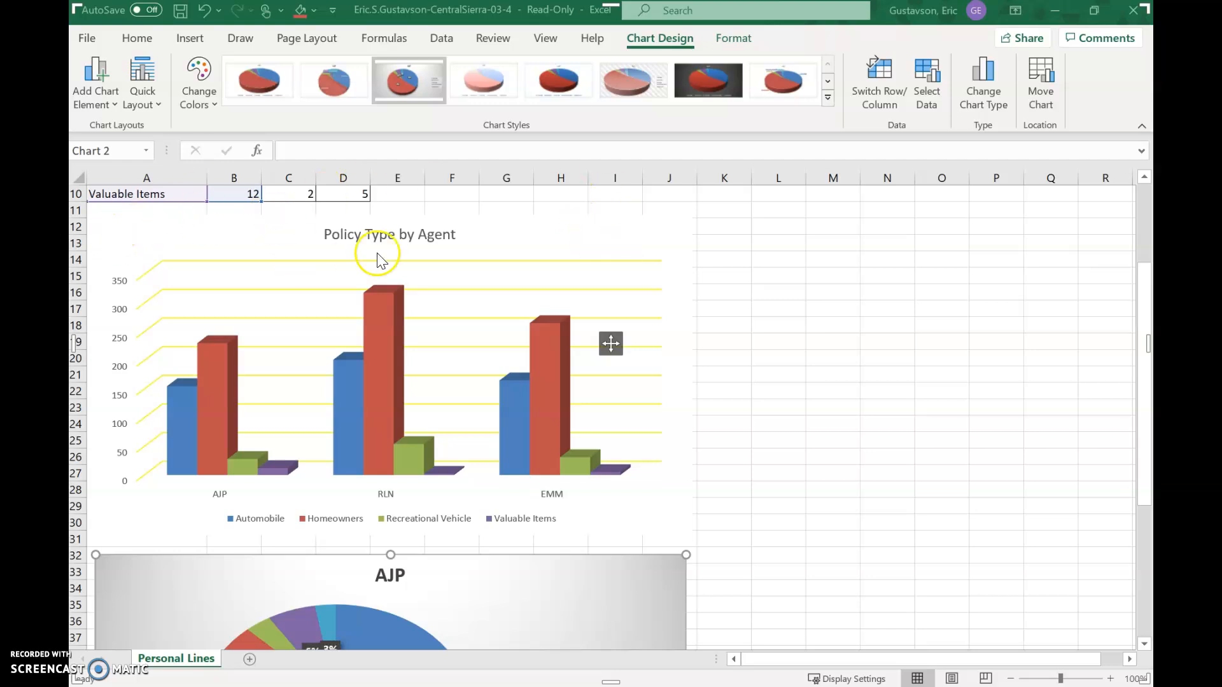
scroll(789, 382, up, 1)
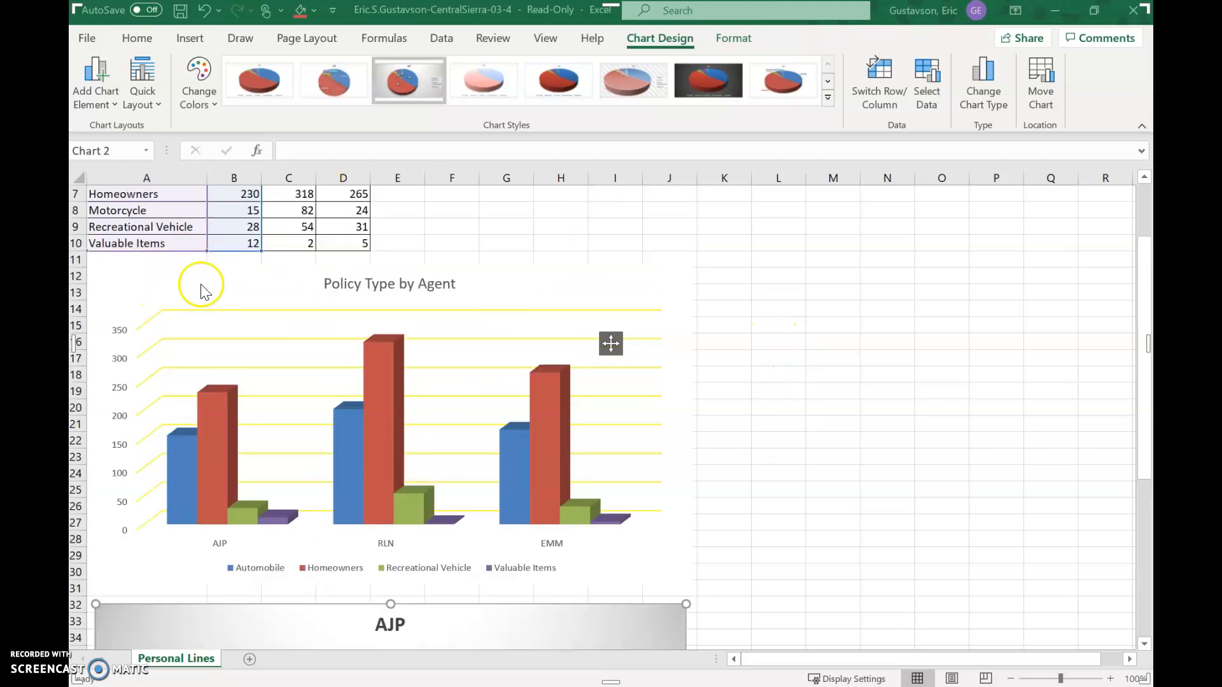
click(135, 284)
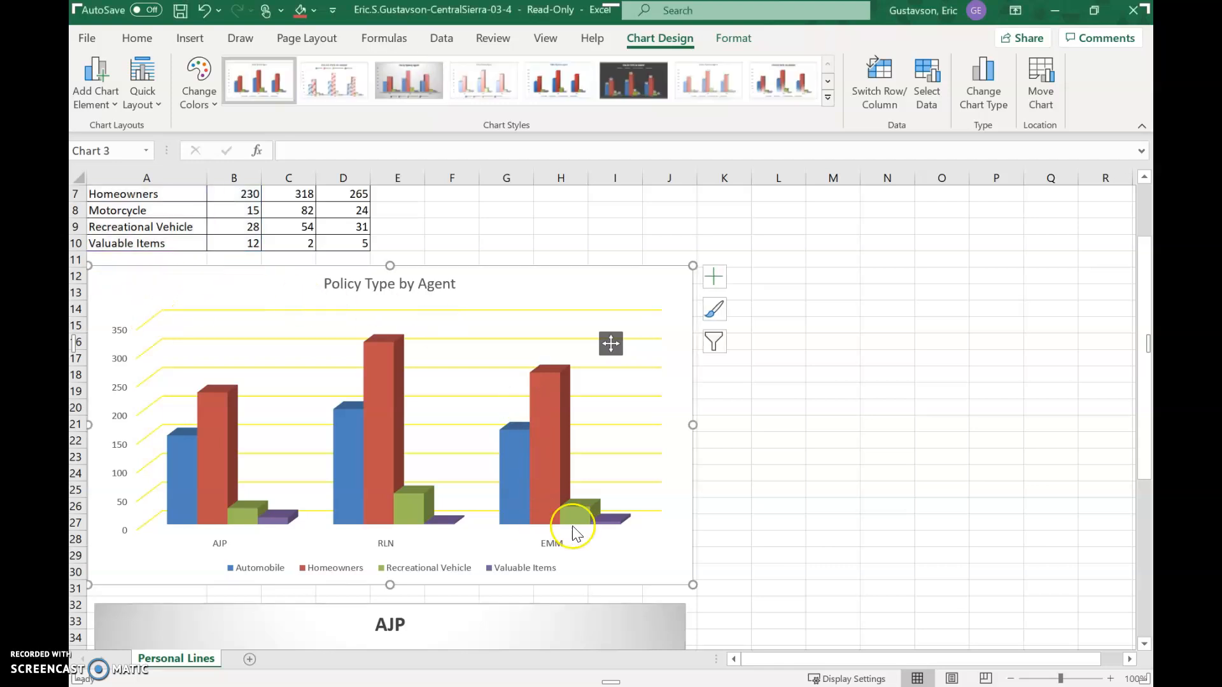
scroll(659, 41, up, 1)
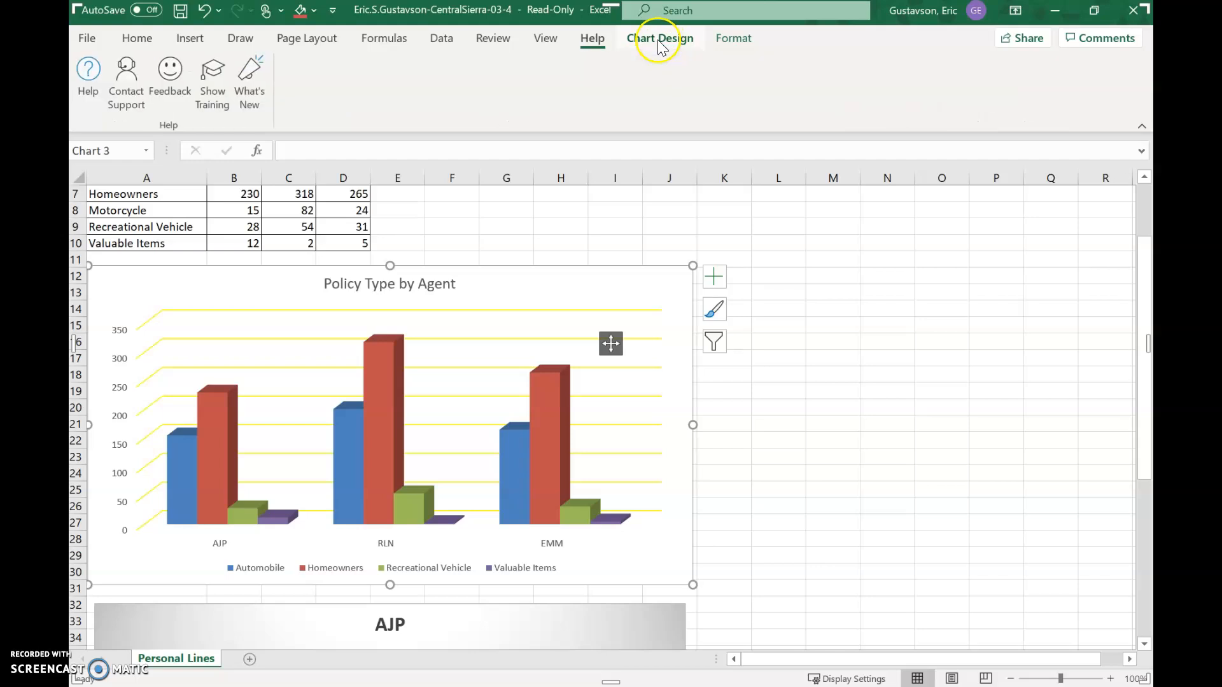
click(673, 39)
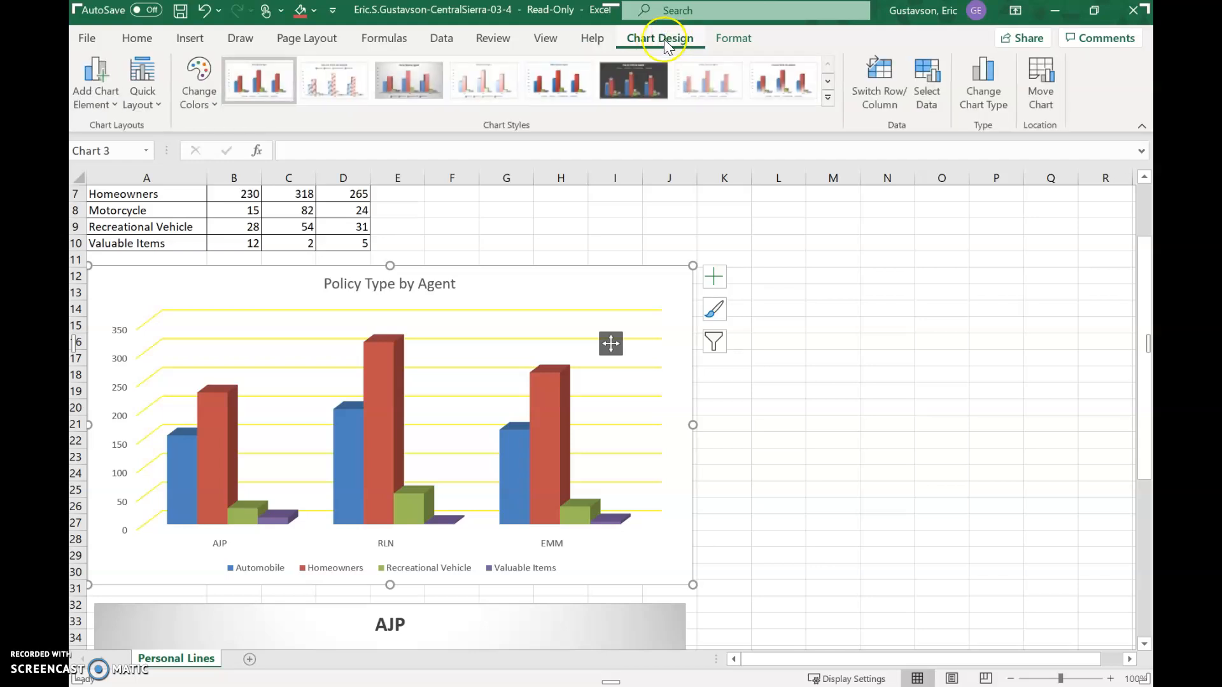
click(885, 83)
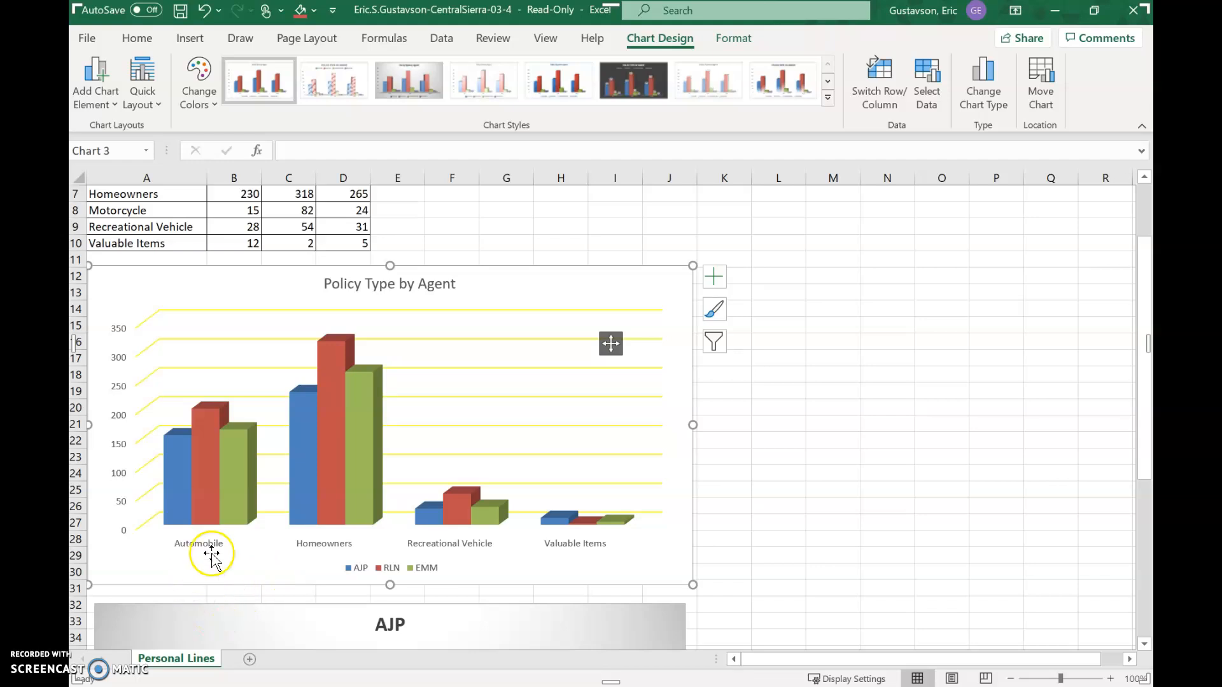
Set the column chart's data range to ='Personal Lines'!$A$5:$D$10 so that it includes the Motorcycle row.
scroll(853, 413, up, 1)
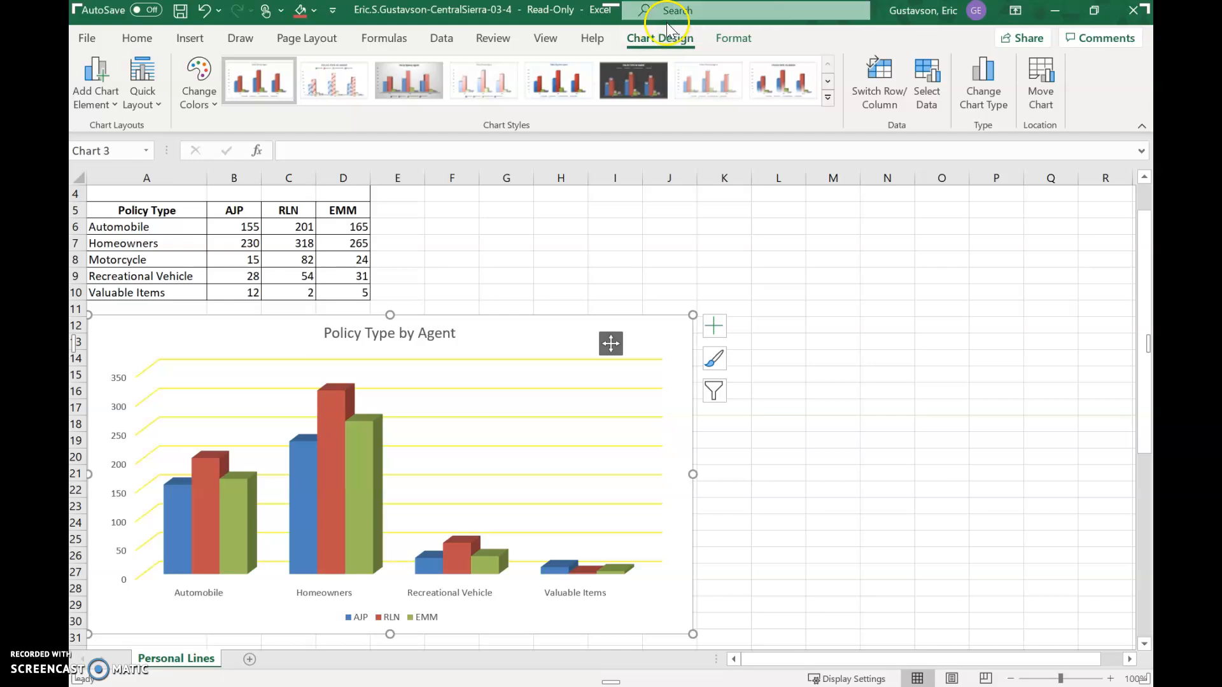
click(926, 82)
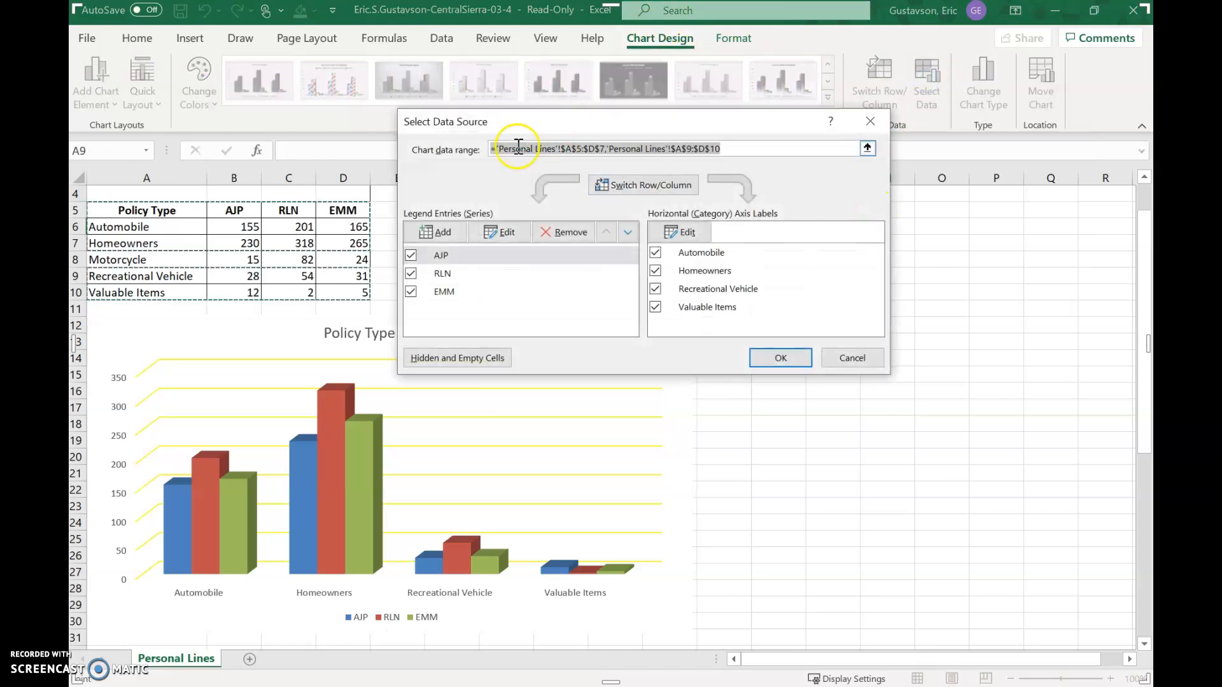
drag(538, 121, 559, 181)
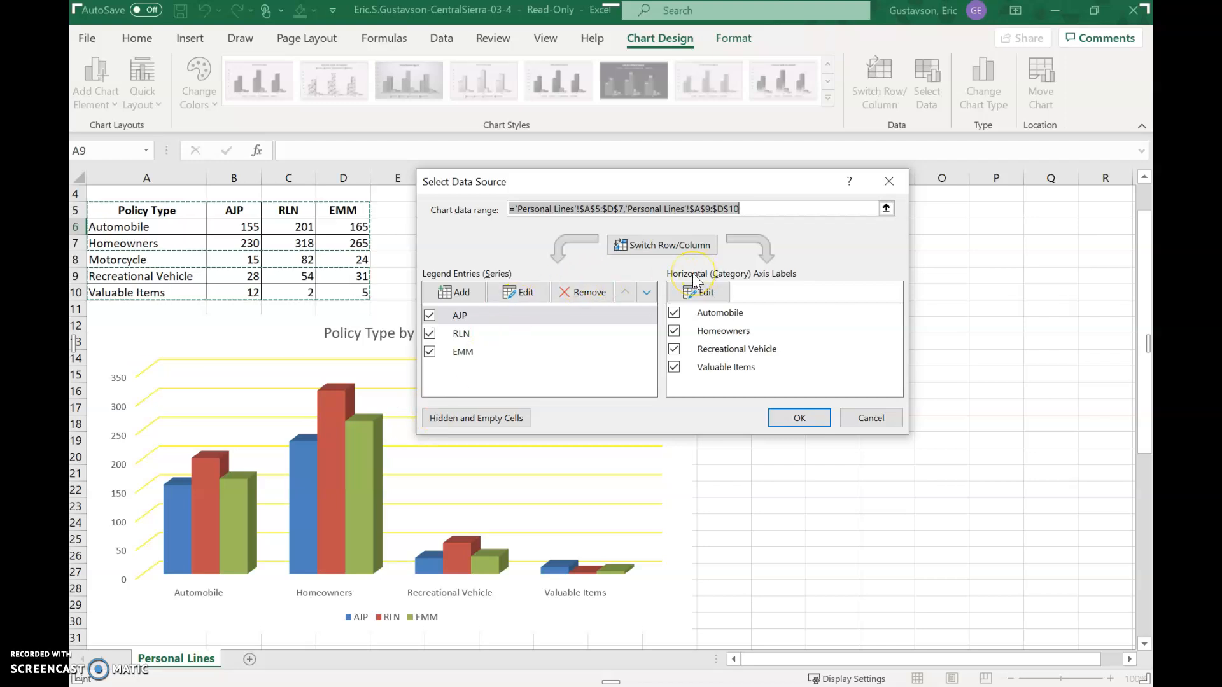
click(663, 209)
drag(628, 209, 762, 218)
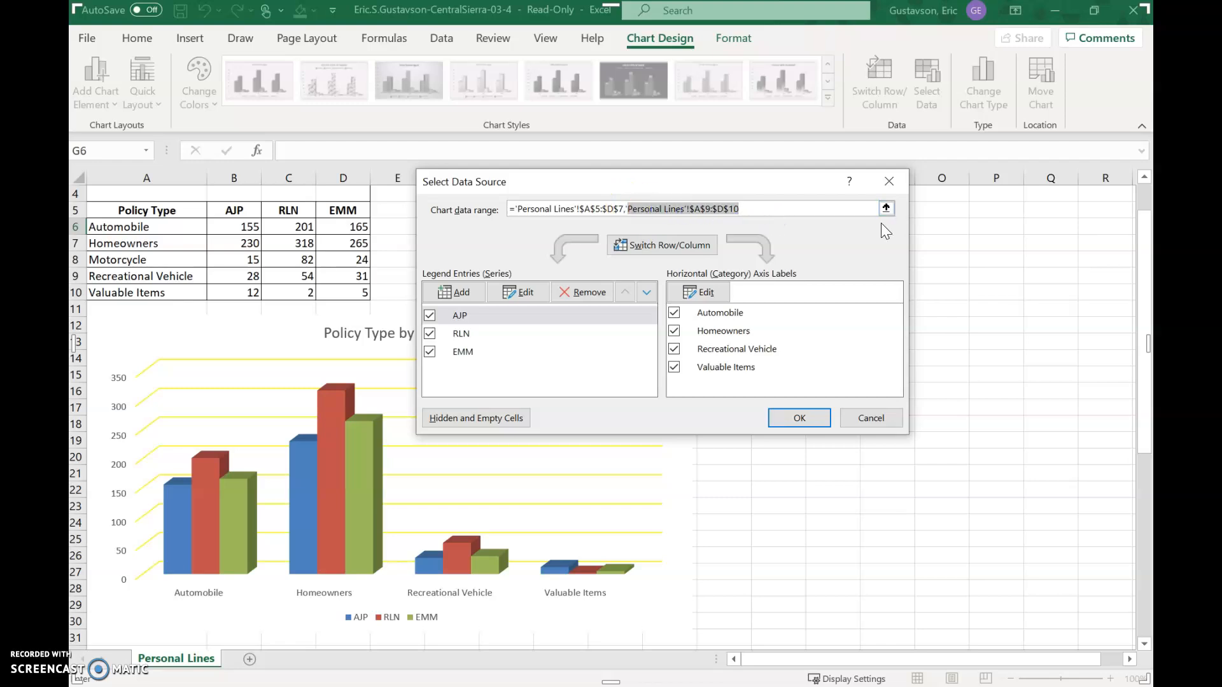
key(BackSpace)
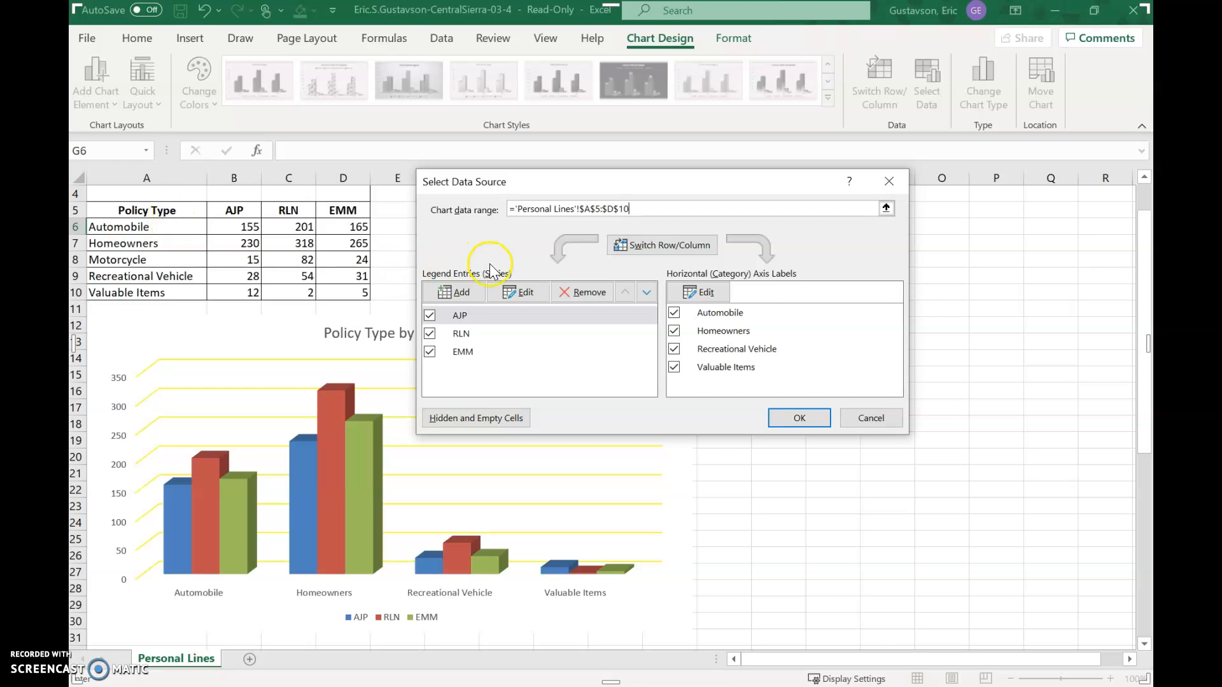
click(800, 418)
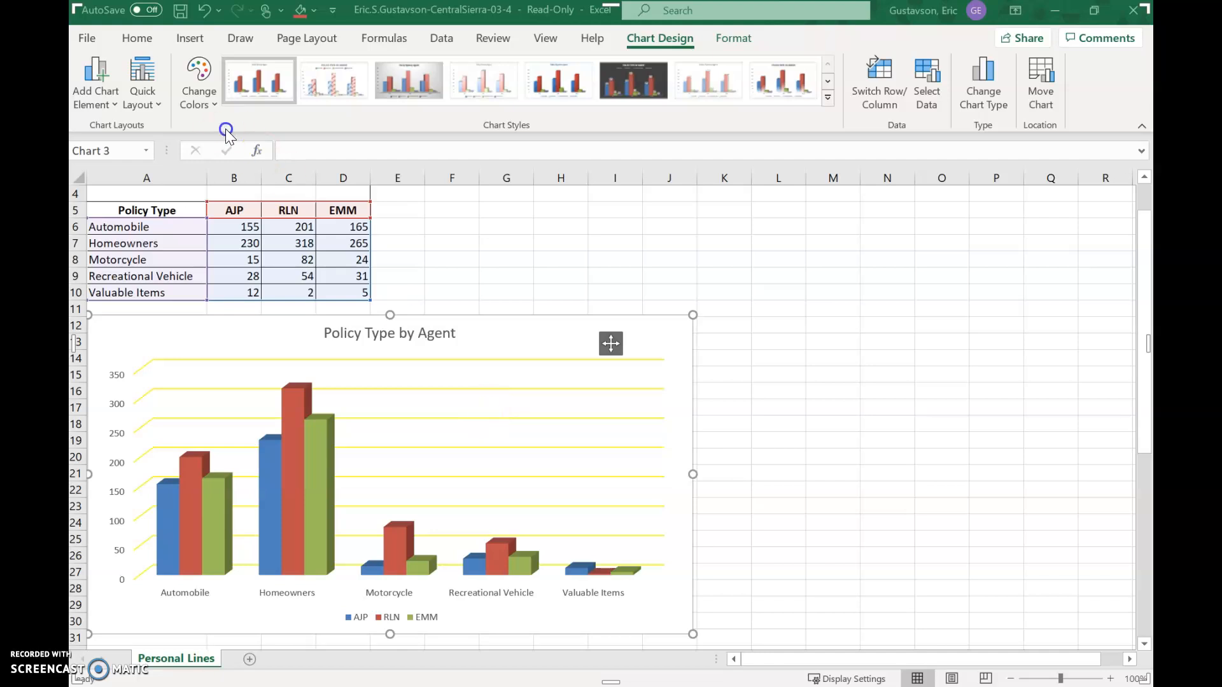
Change the Policy Type by Agent column chart's colors to Monochromatic Palette 7 (dark gray, light gray, gray).
click(204, 101)
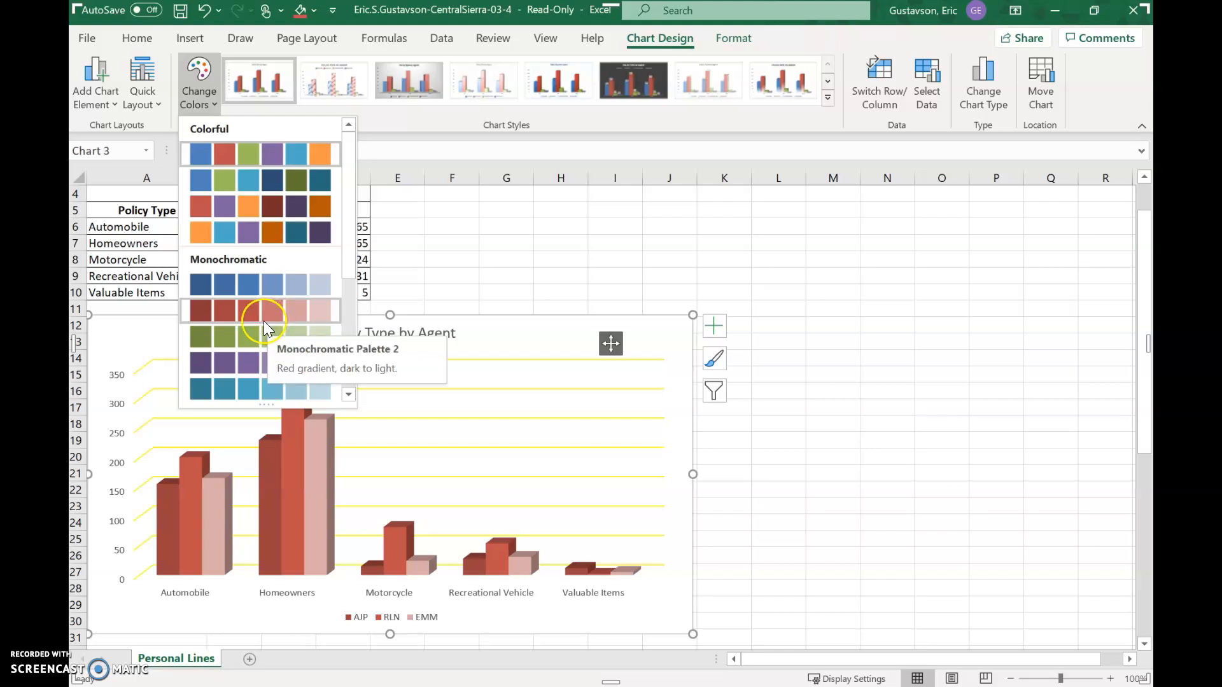
drag(349, 204, 346, 242)
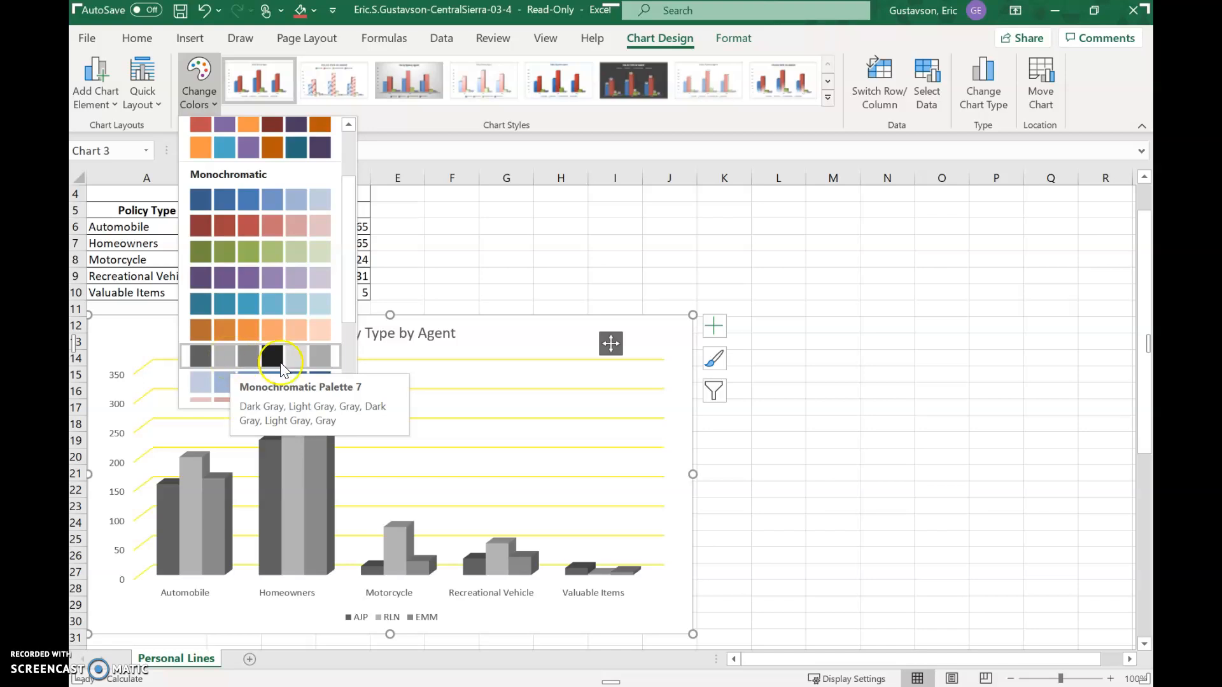
click(243, 349)
click(250, 352)
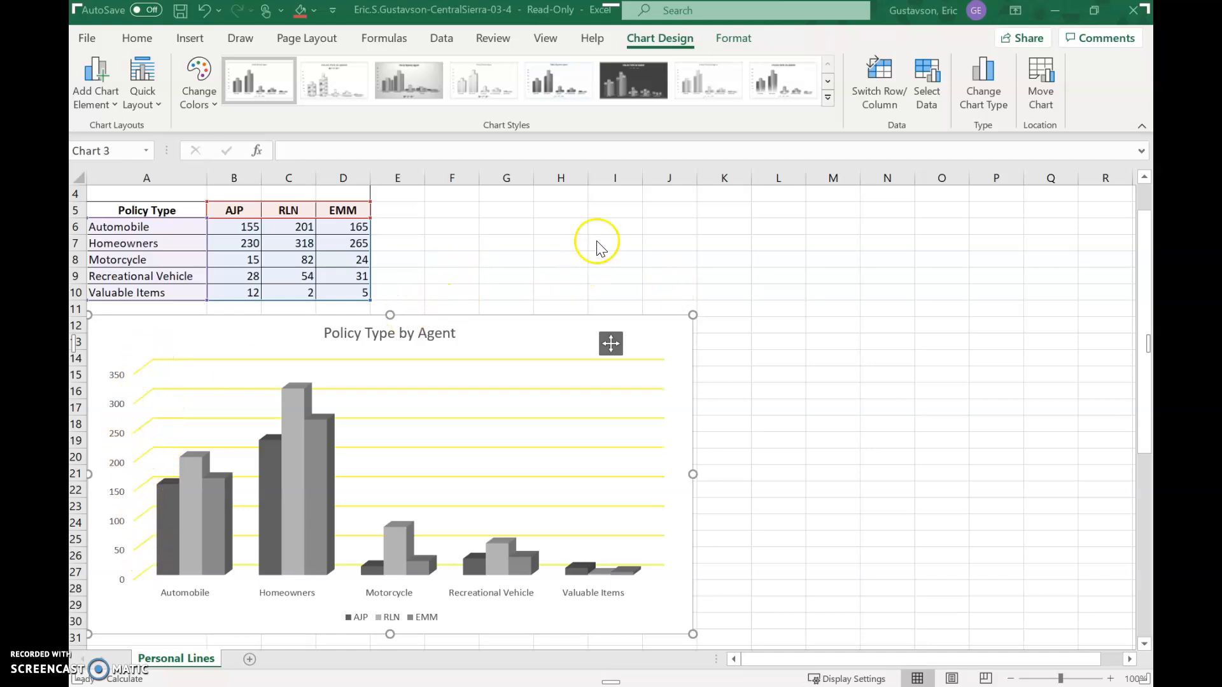
Select the column chart's Side Wall element and fill it with the theme color Olive Green, Accent 3.
click(122, 343)
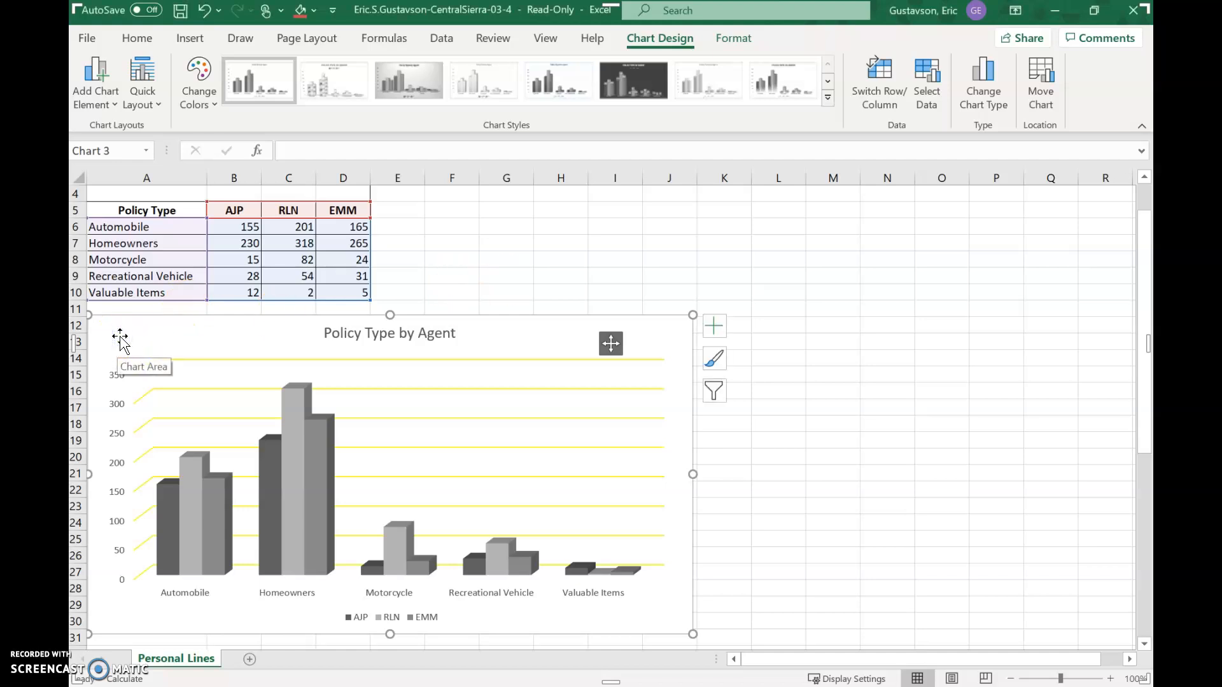
right_click(121, 340)
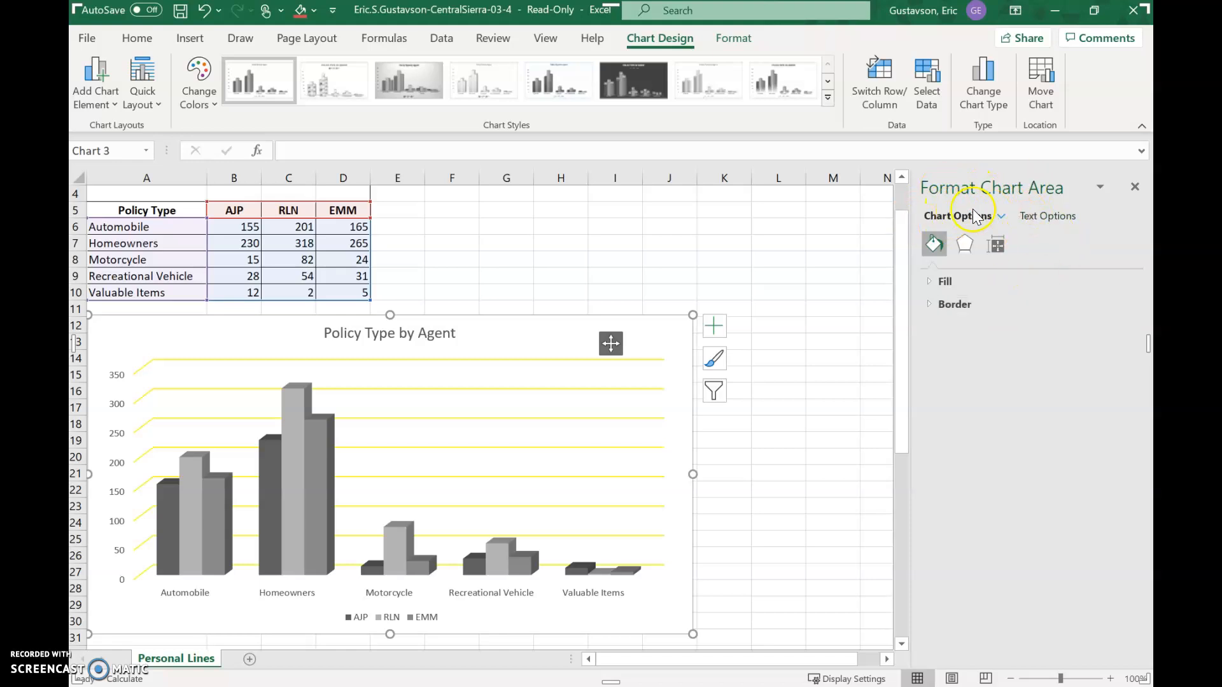
click(1001, 216)
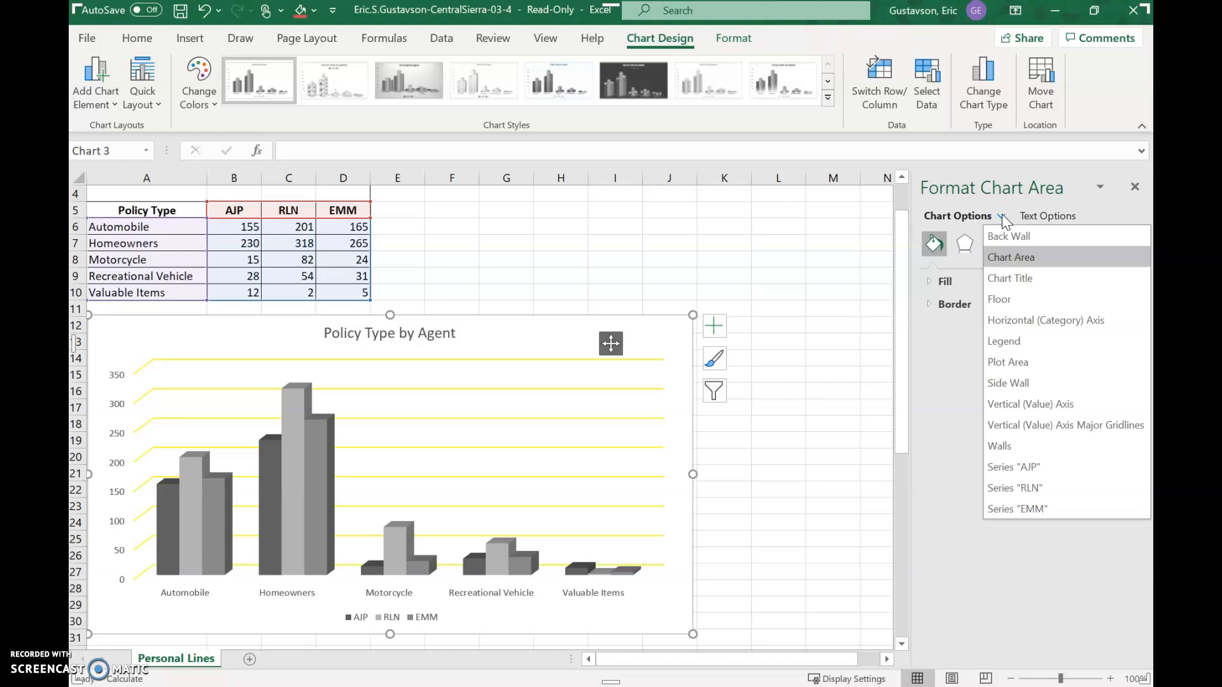
click(1007, 231)
click(1012, 385)
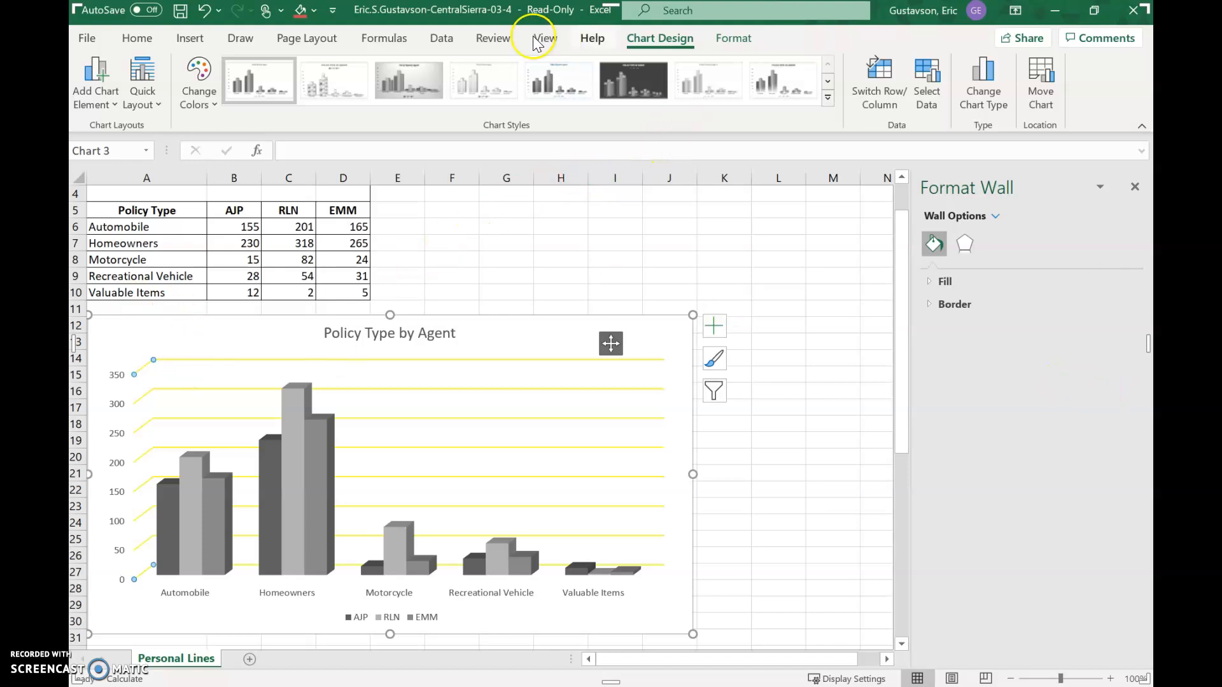
click(733, 38)
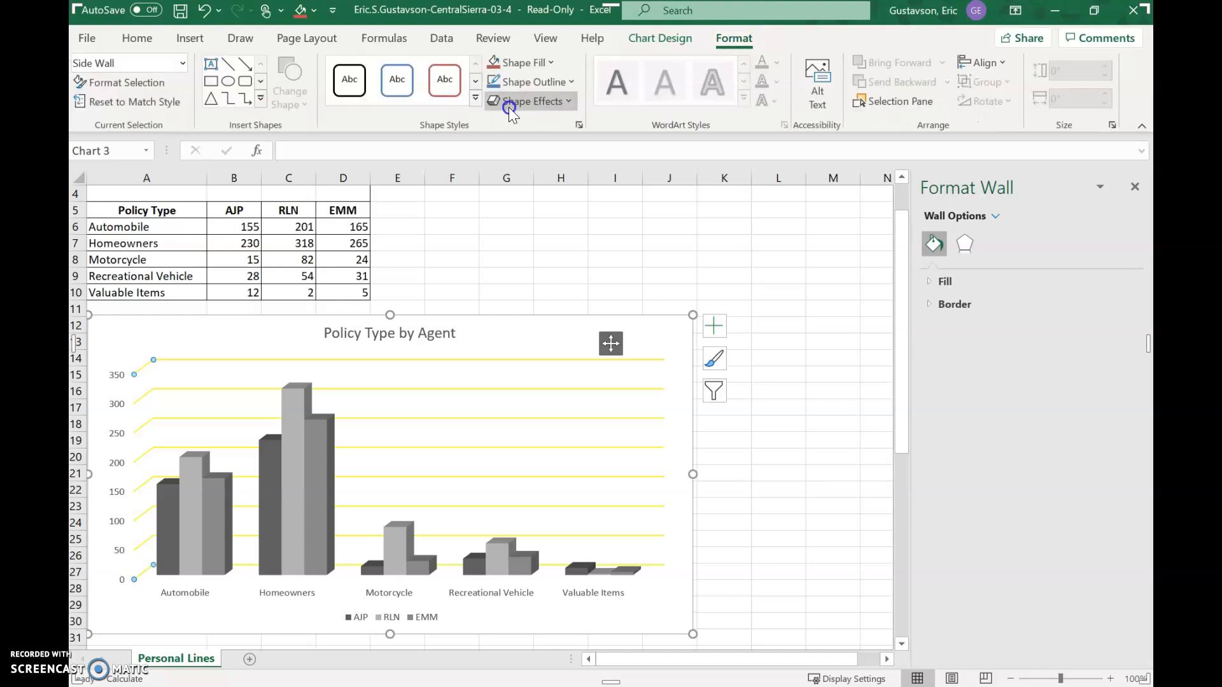
click(553, 63)
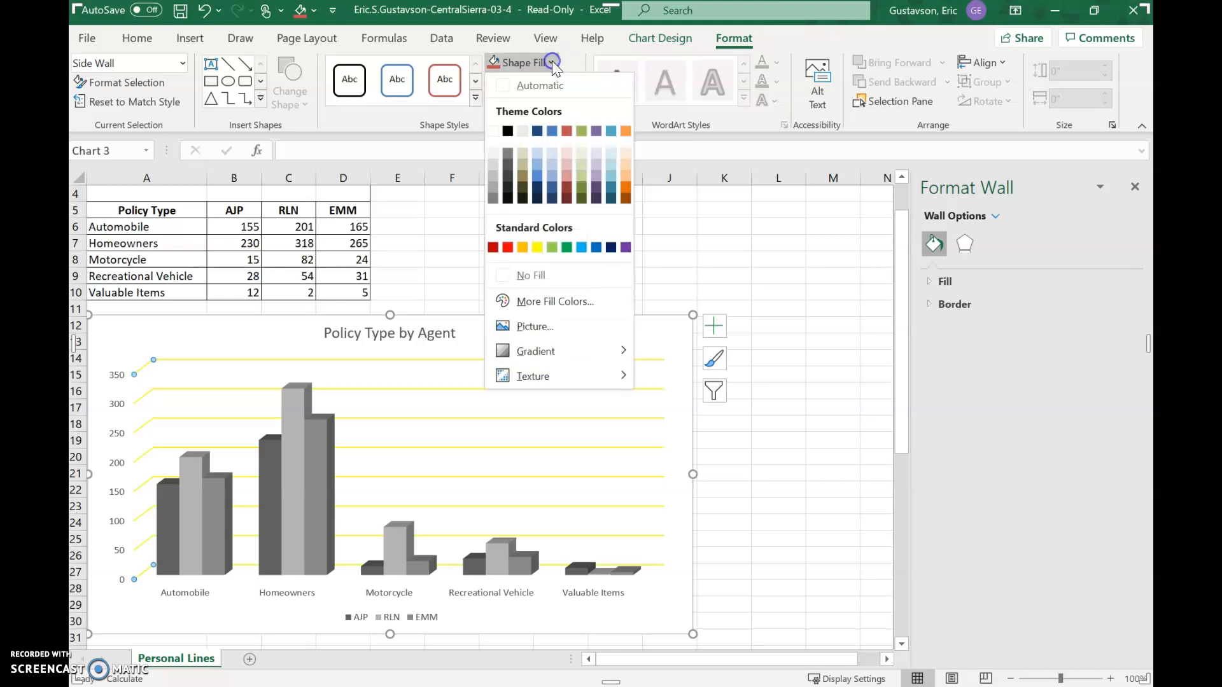
click(582, 130)
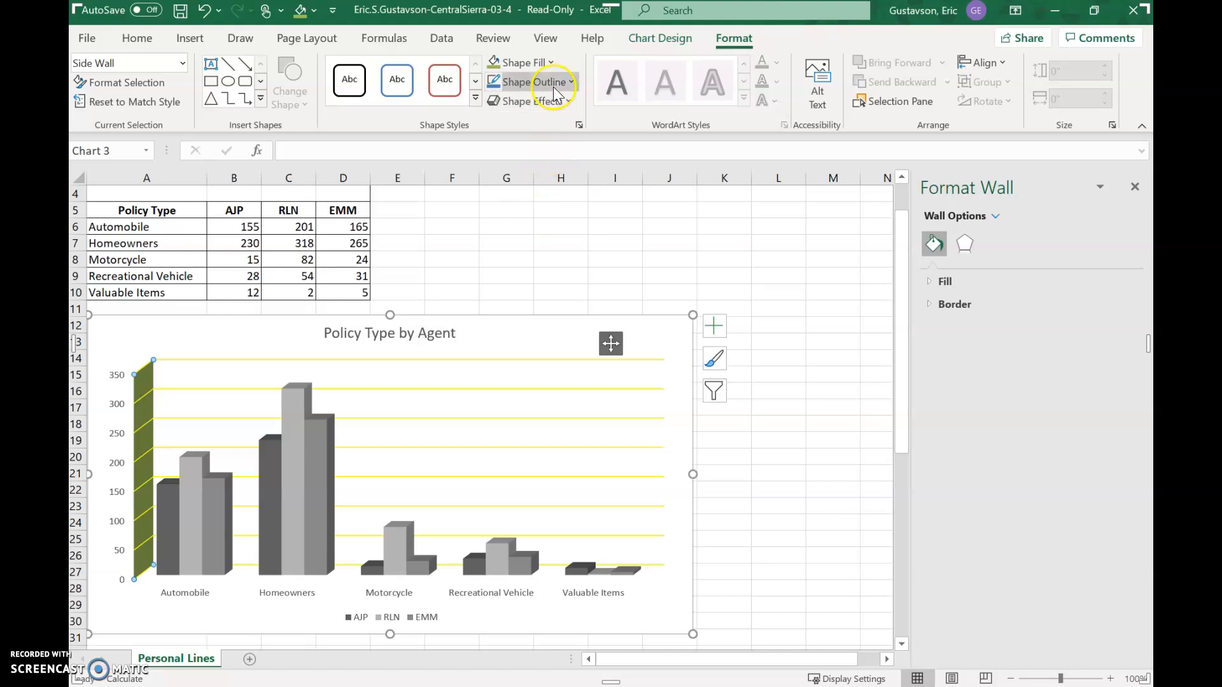
Apply the Linear Down light variation gradient to the side wall's fill.
click(547, 62)
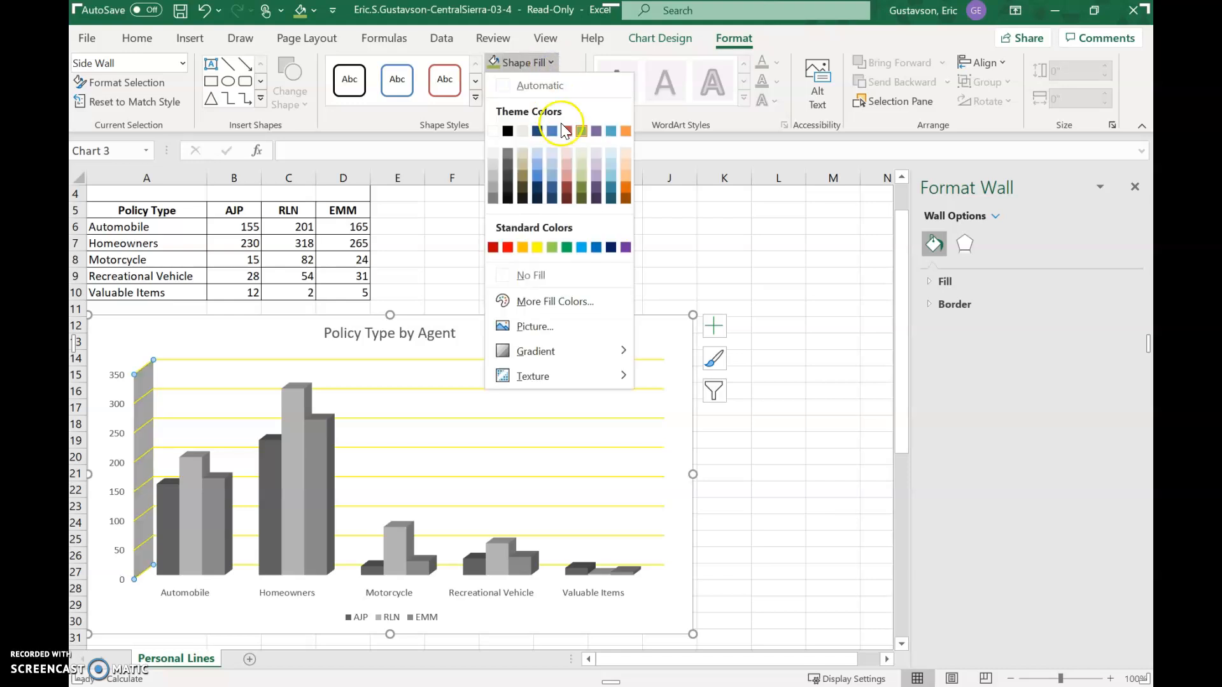
mouse_move(587, 356)
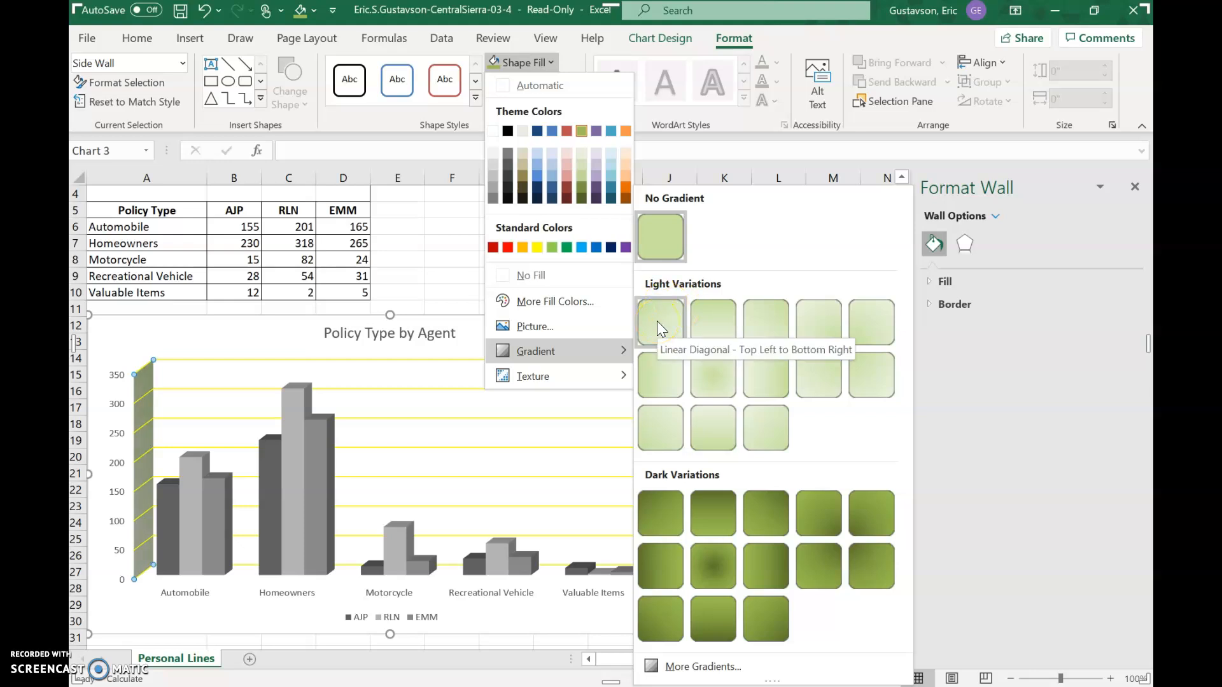
click(713, 323)
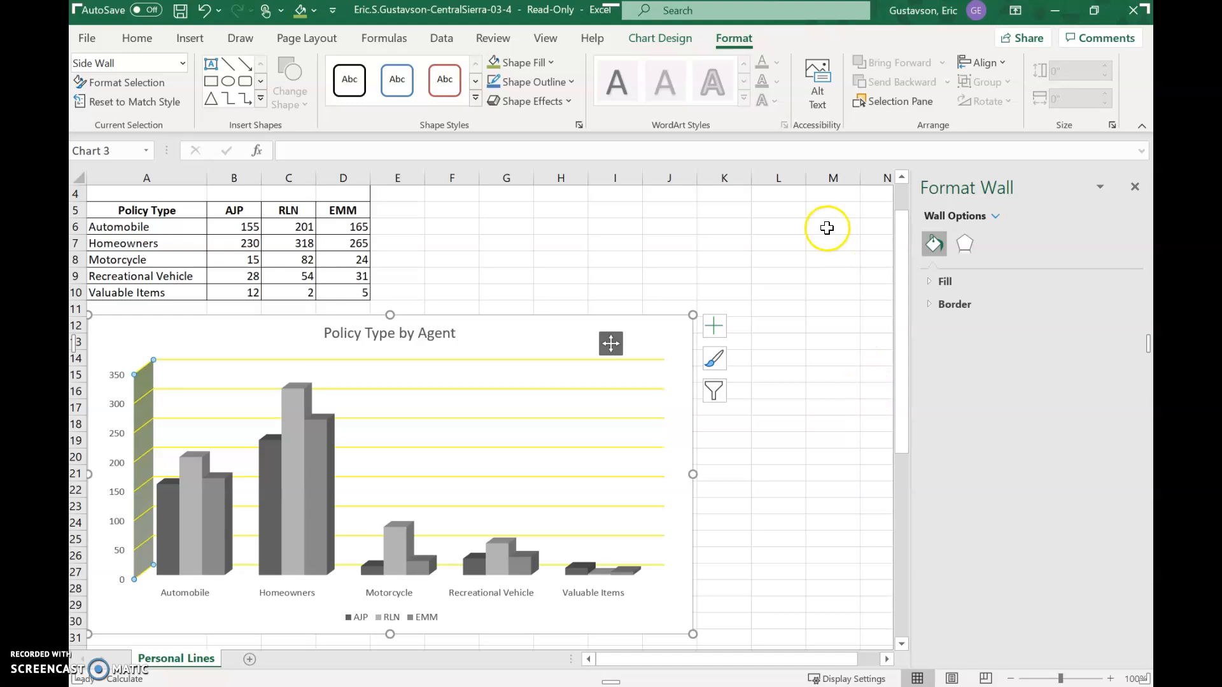
Fill the column chart's Walls element with Olive Green, Accent 3 and the Linear Down light variation gradient.
click(996, 216)
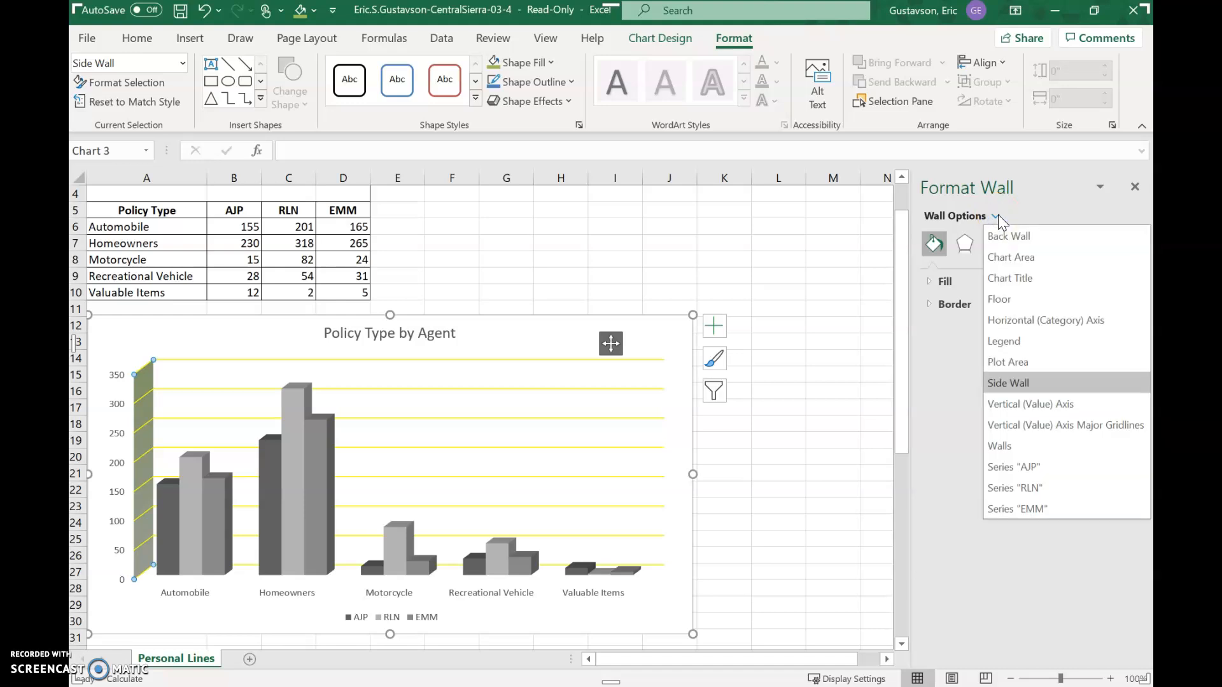
click(1000, 449)
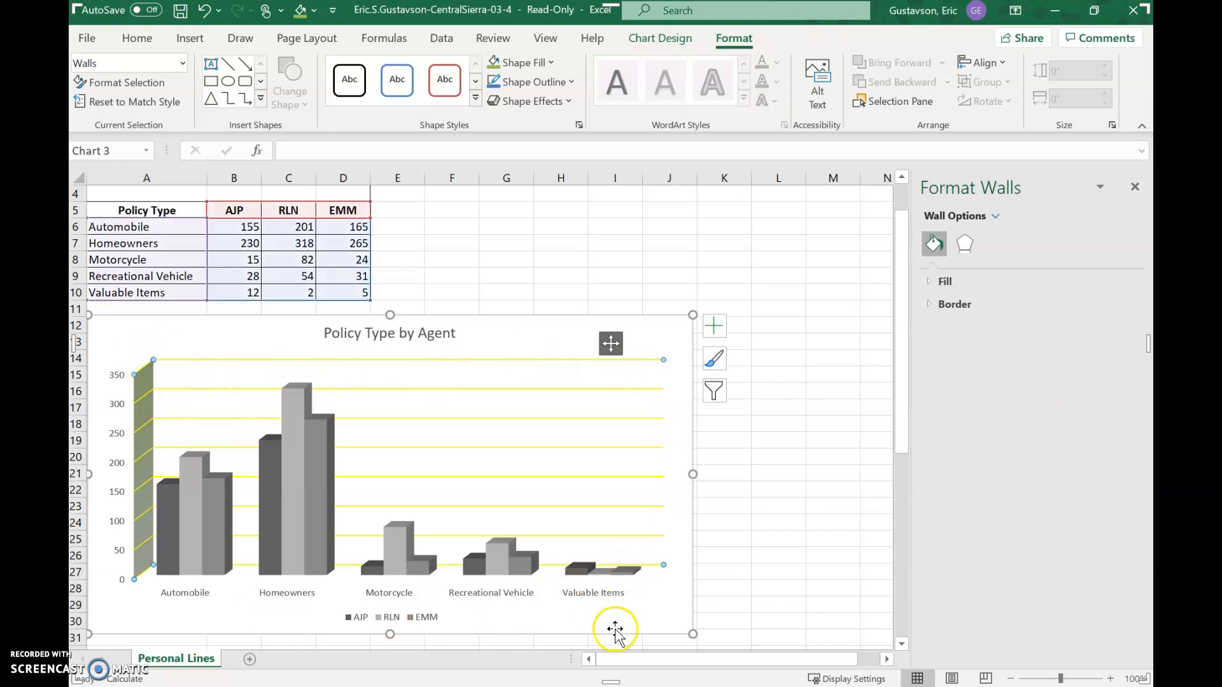
click(551, 63)
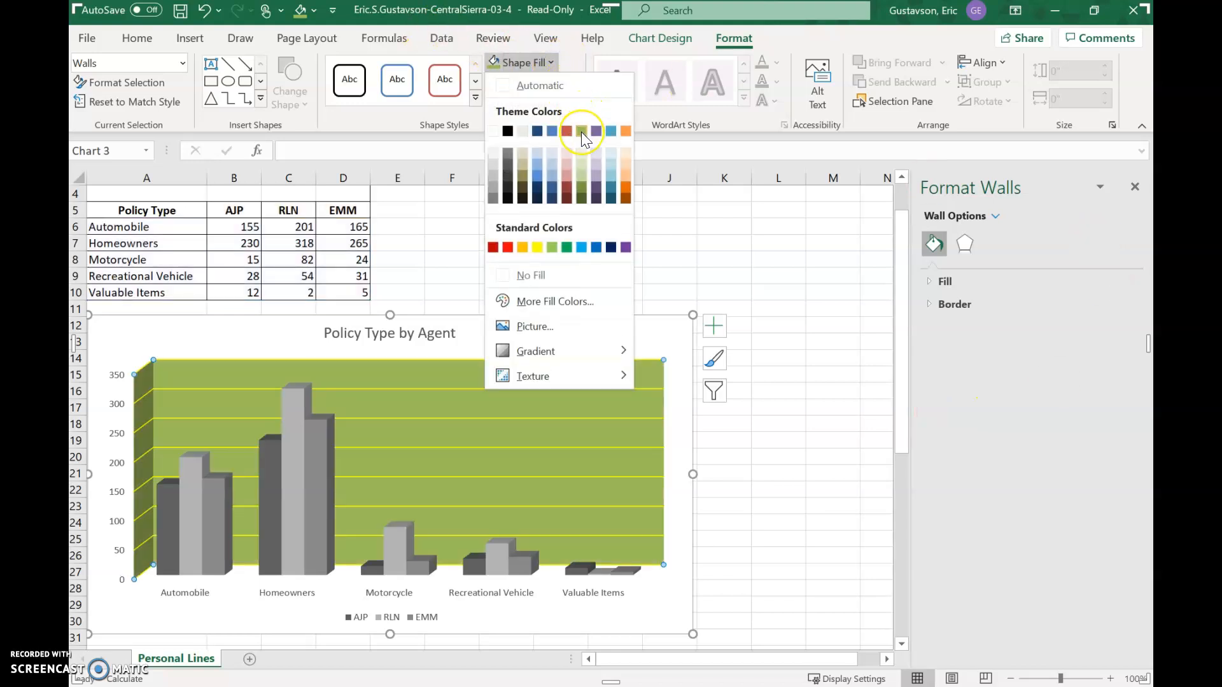
click(582, 131)
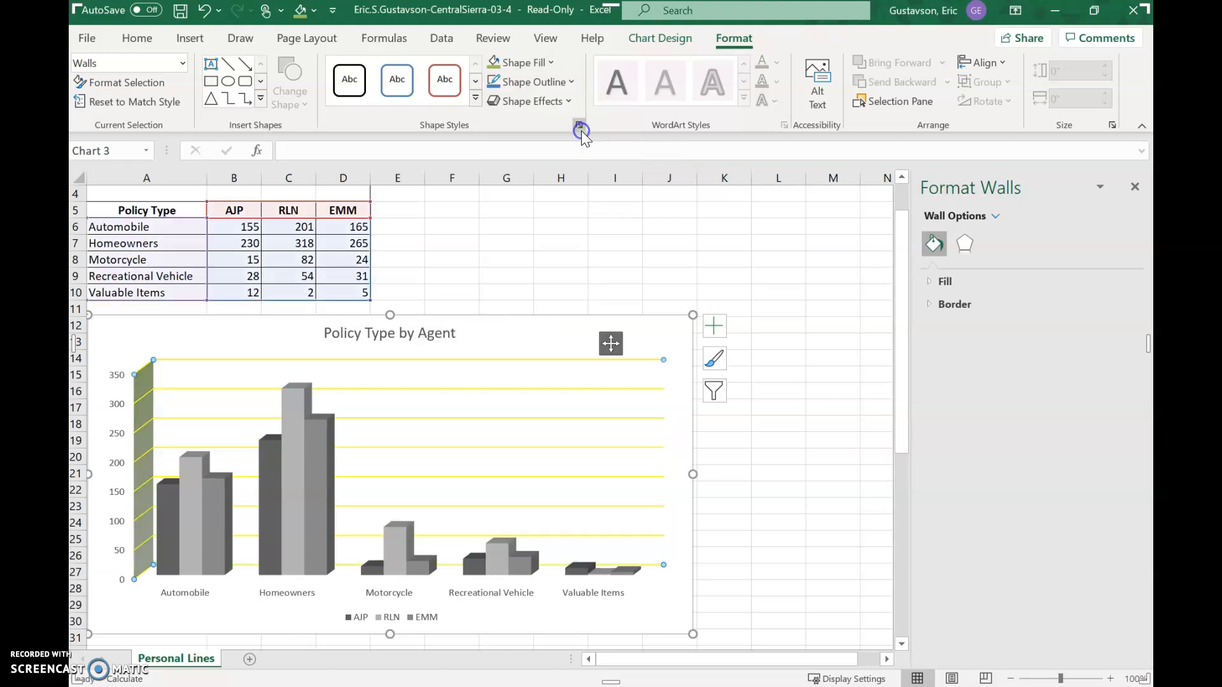
click(550, 62)
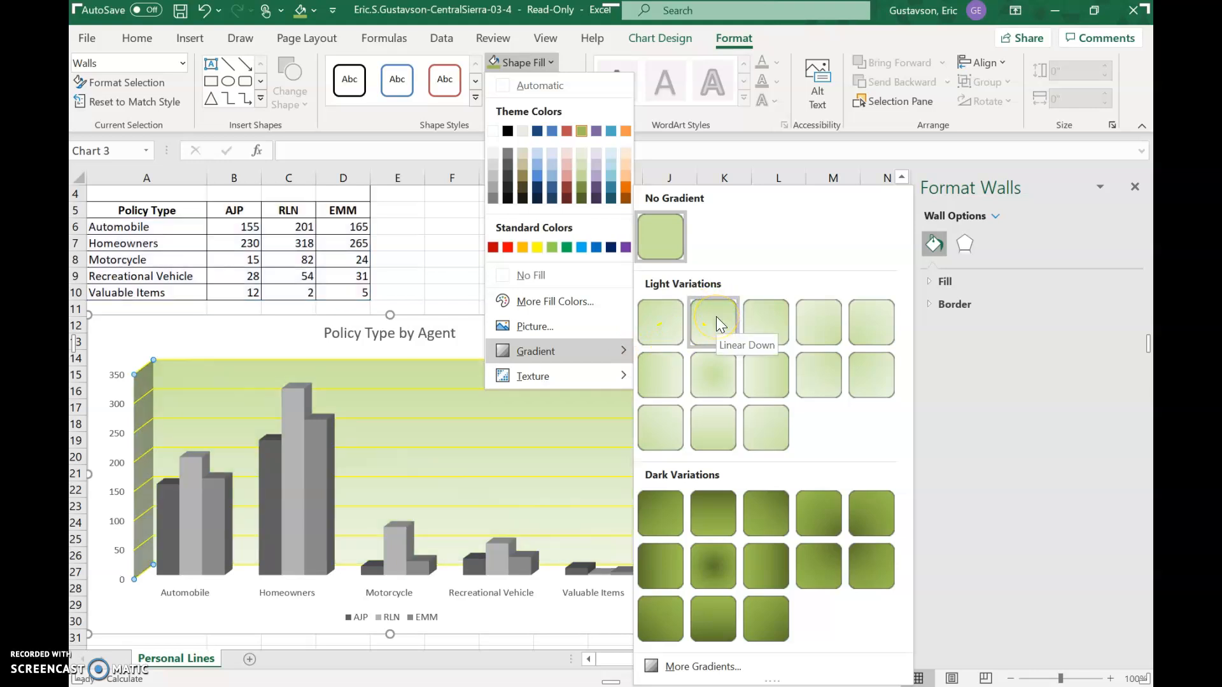
click(716, 315)
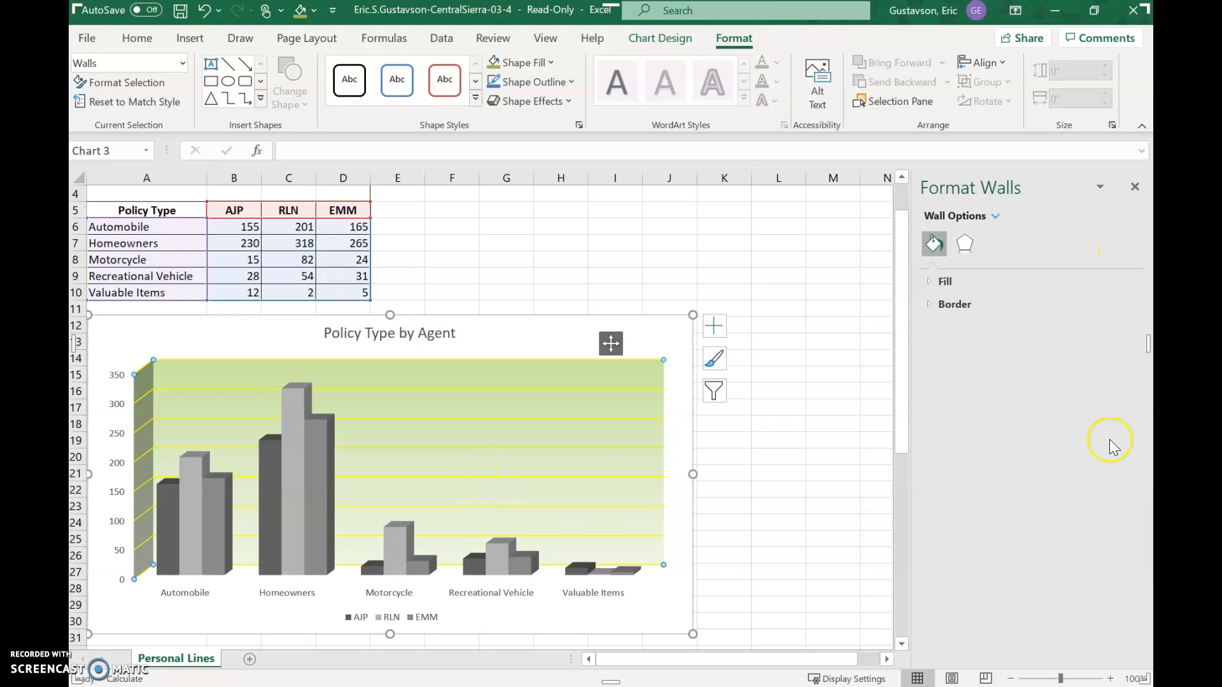
Fill the column chart's Floor element with Olive Green, Accent 3, Lighter 60%.
click(995, 217)
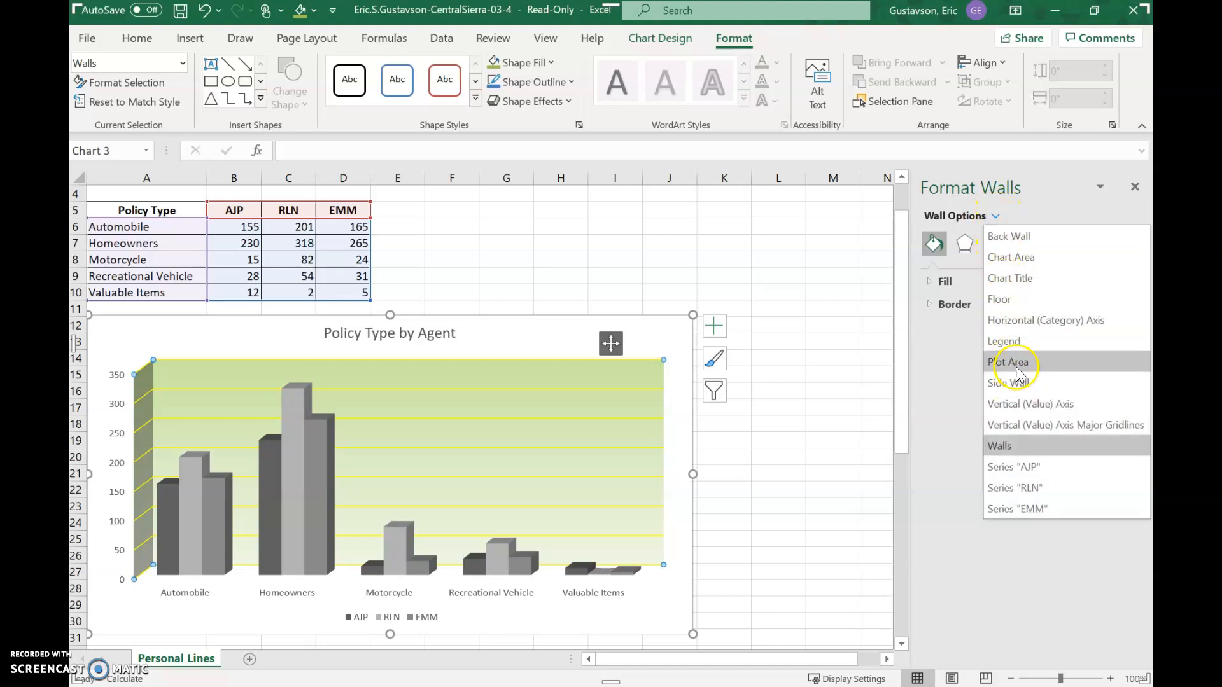
click(1003, 300)
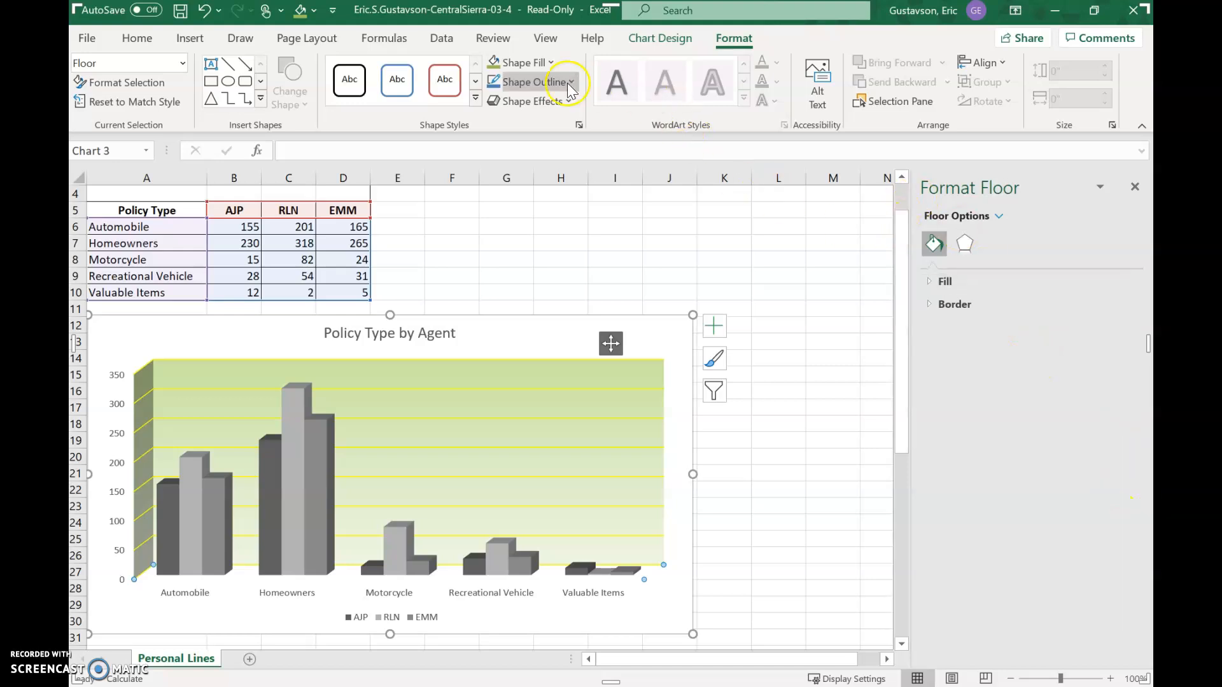
click(551, 62)
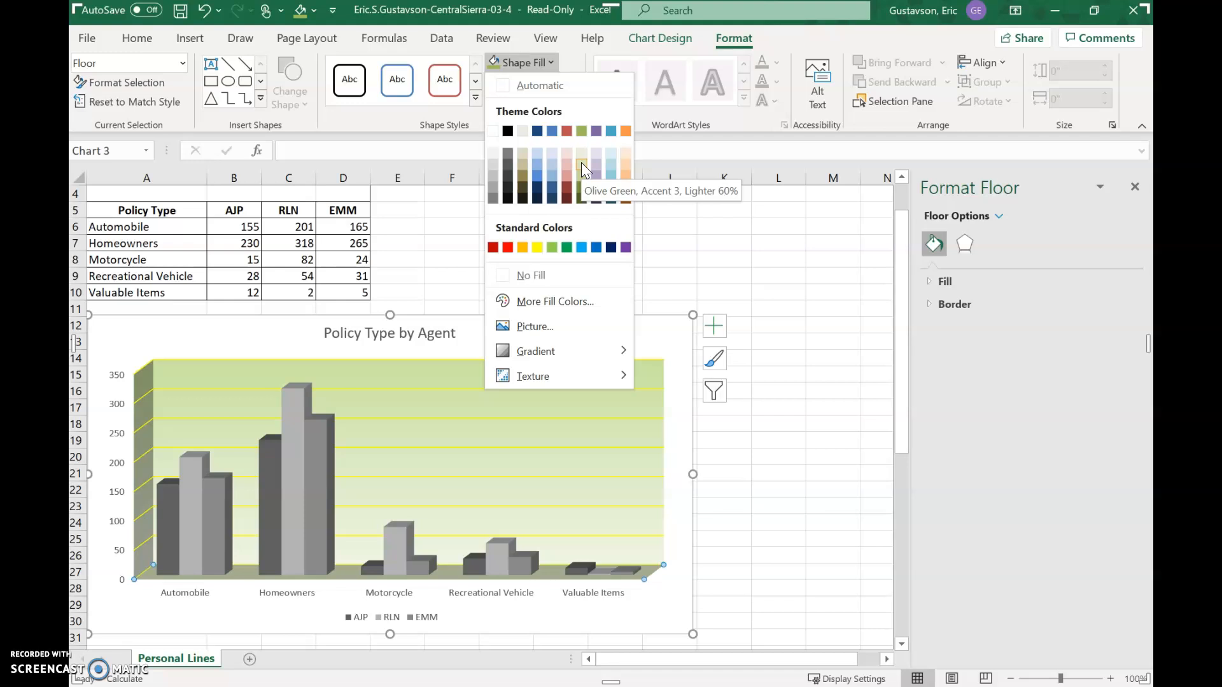
click(580, 163)
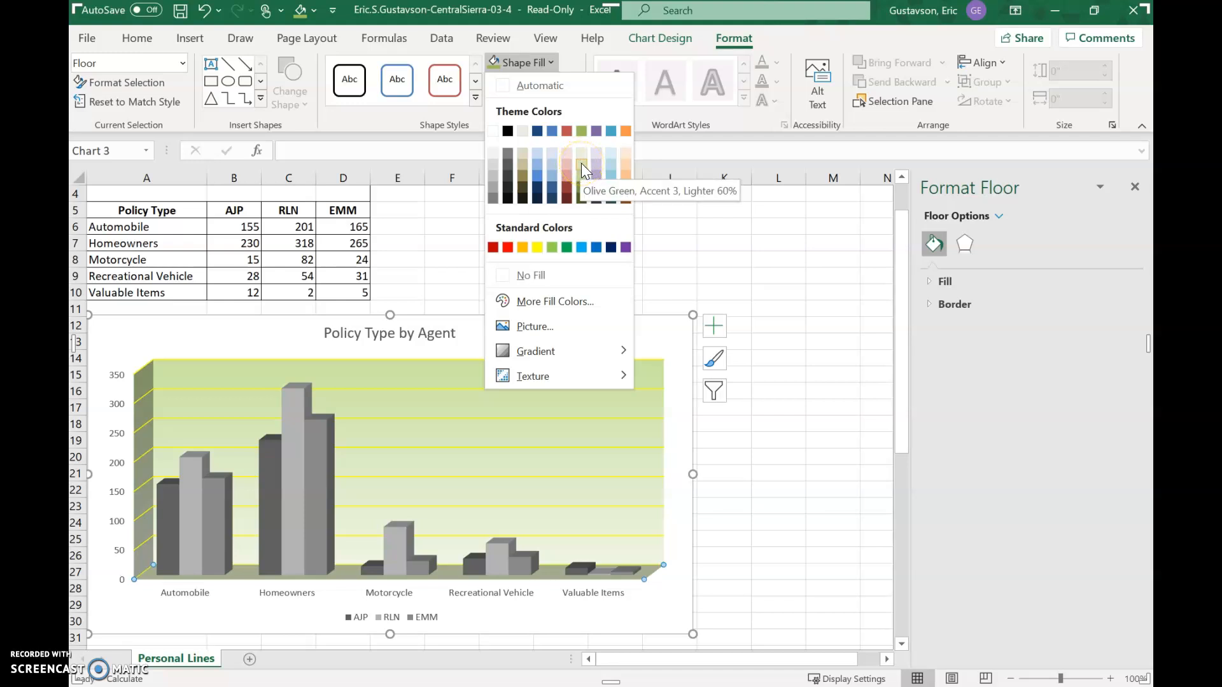
click(581, 163)
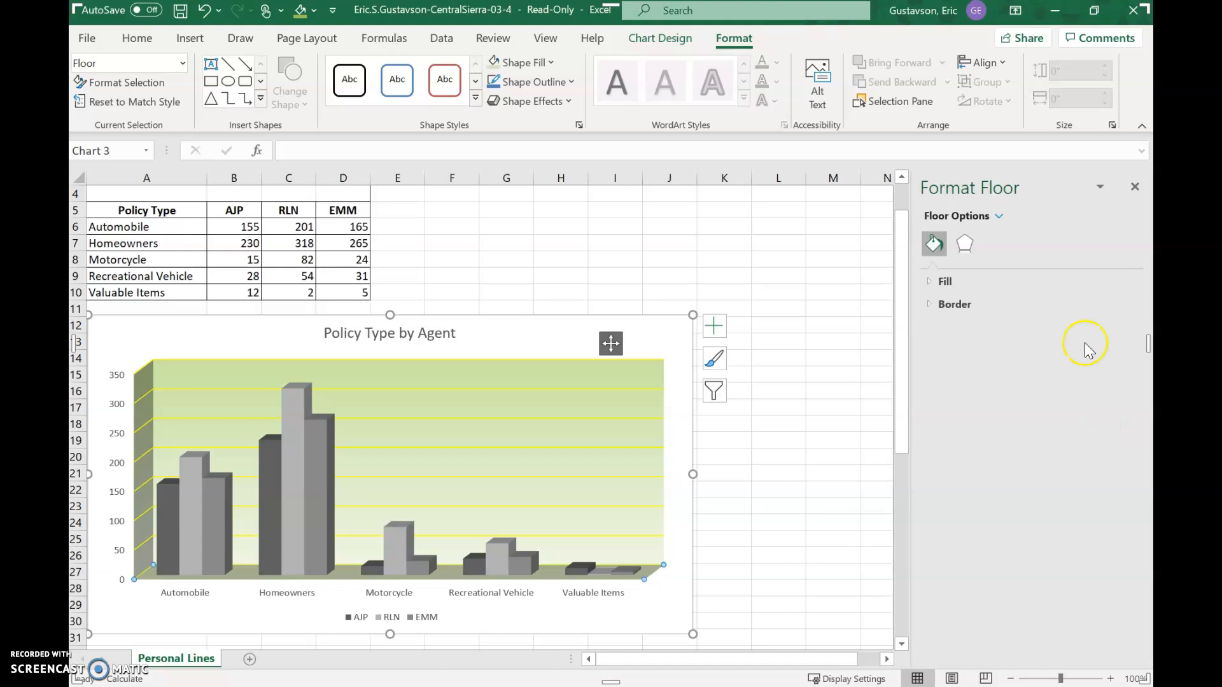
Set the outline of the column chart's Vertical (Value) Axis Major Gridlines to the dark gray shade of the black theme color.
click(999, 215)
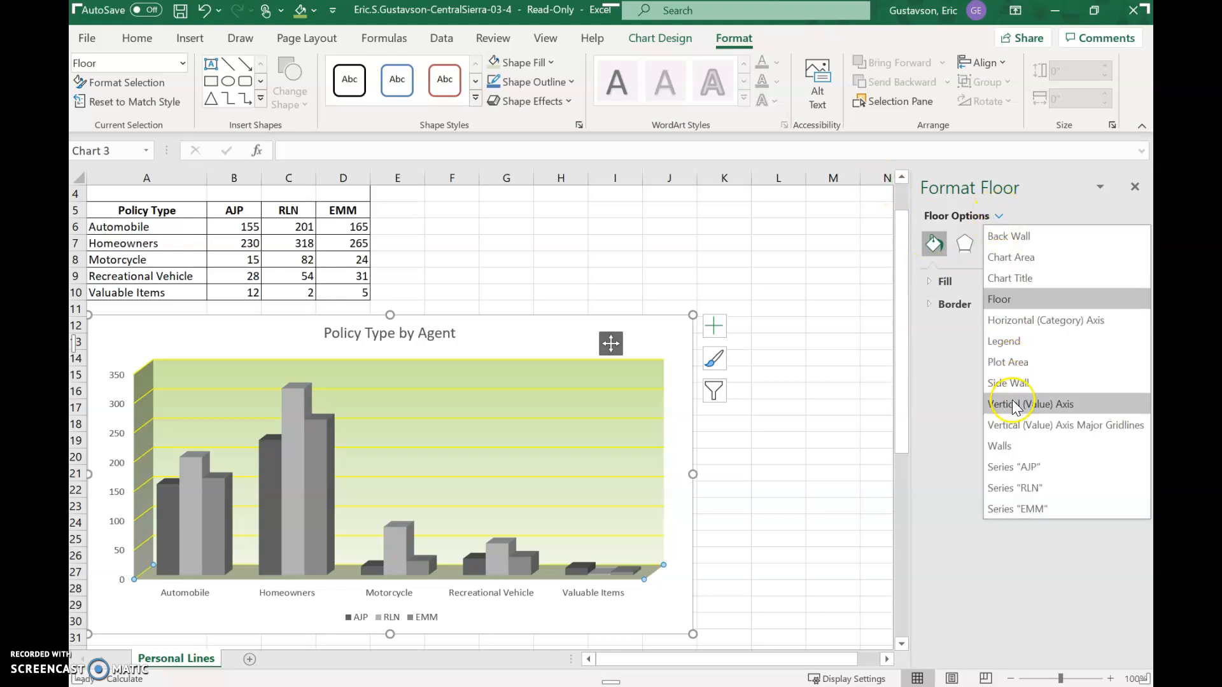
click(1056, 425)
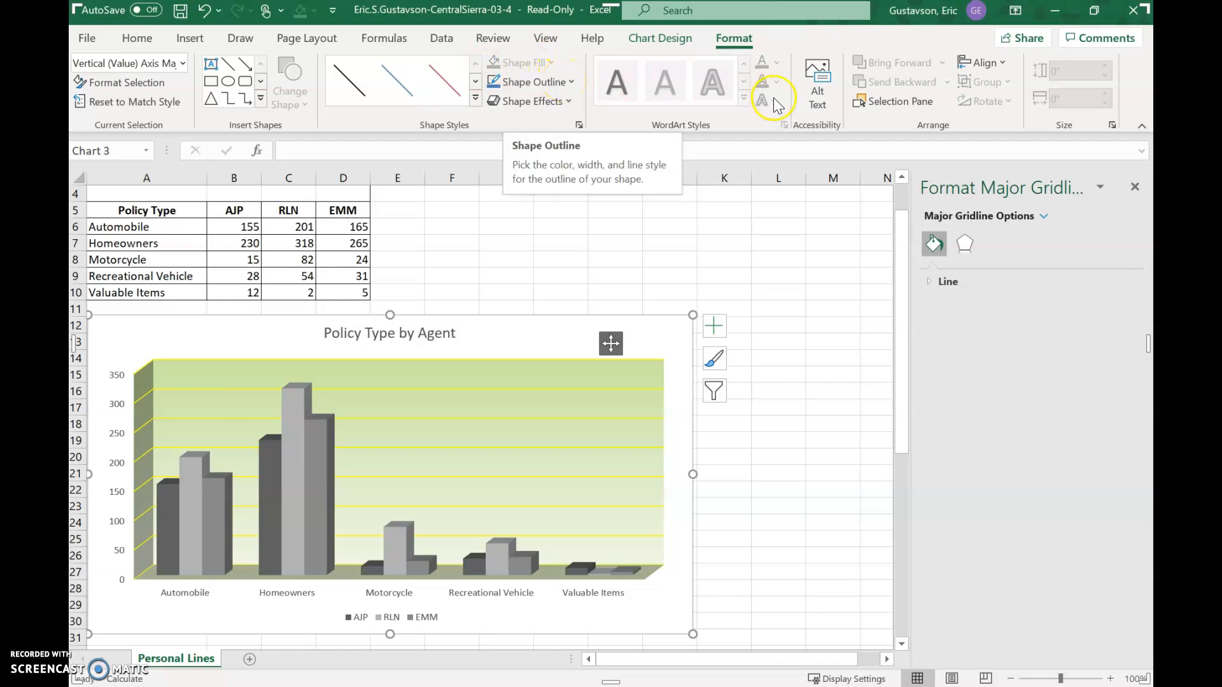
click(572, 86)
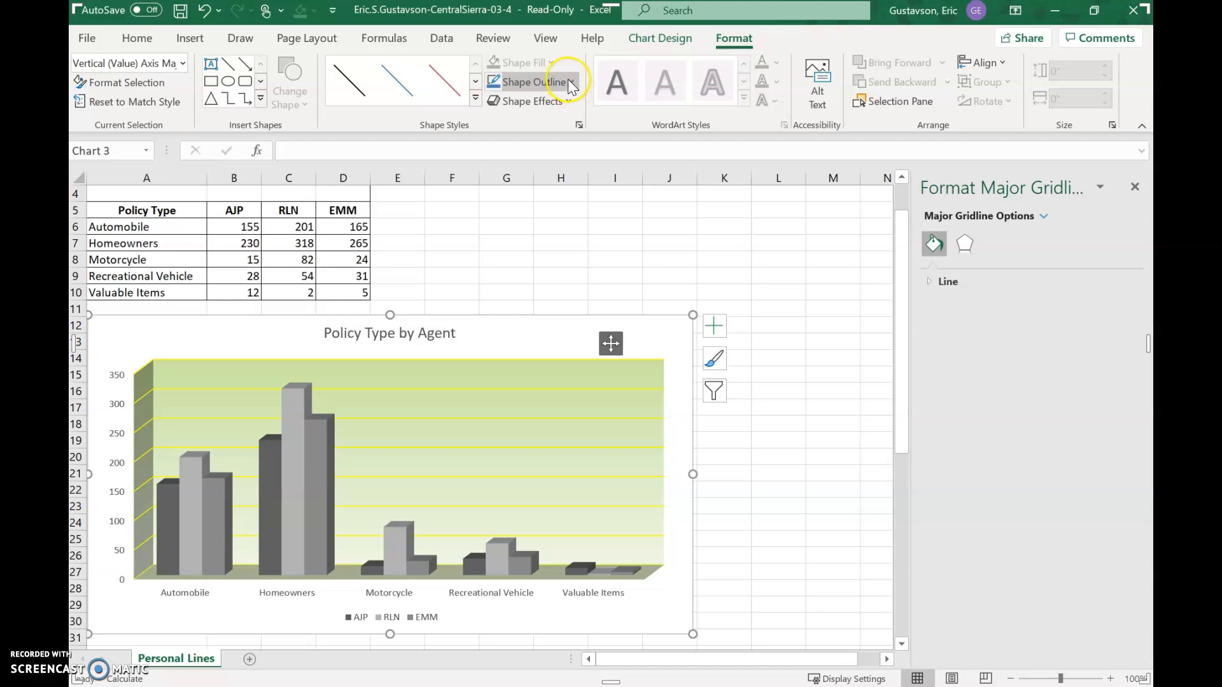
click(569, 81)
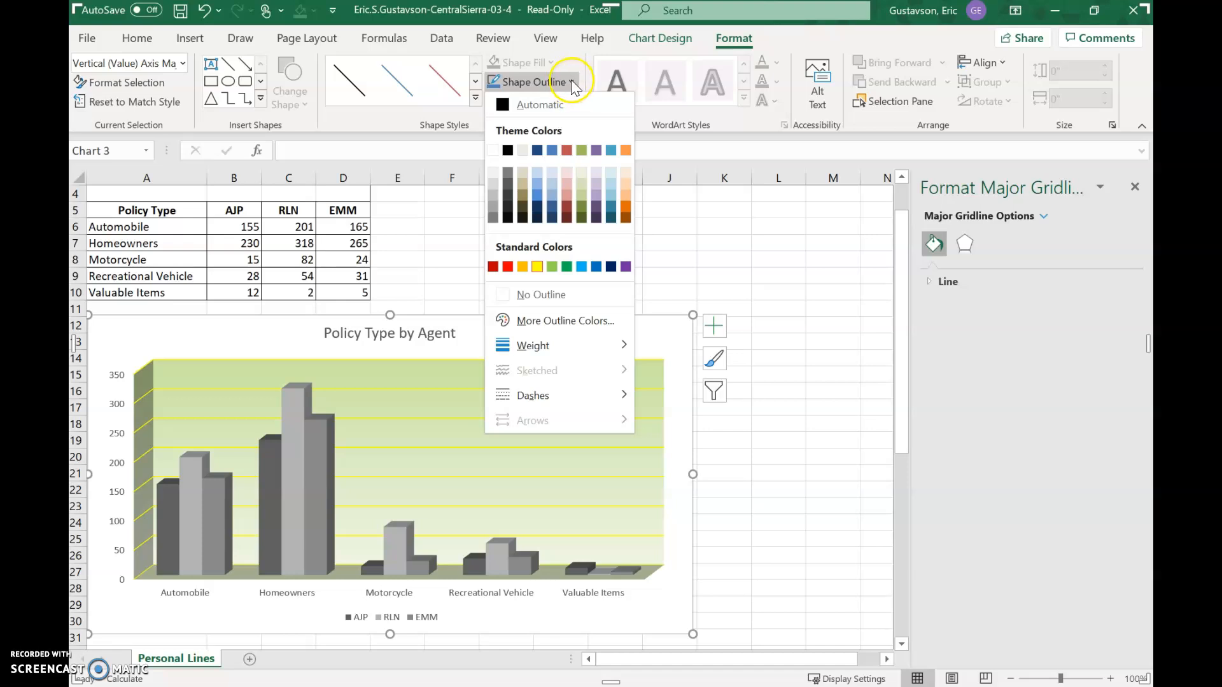
click(509, 174)
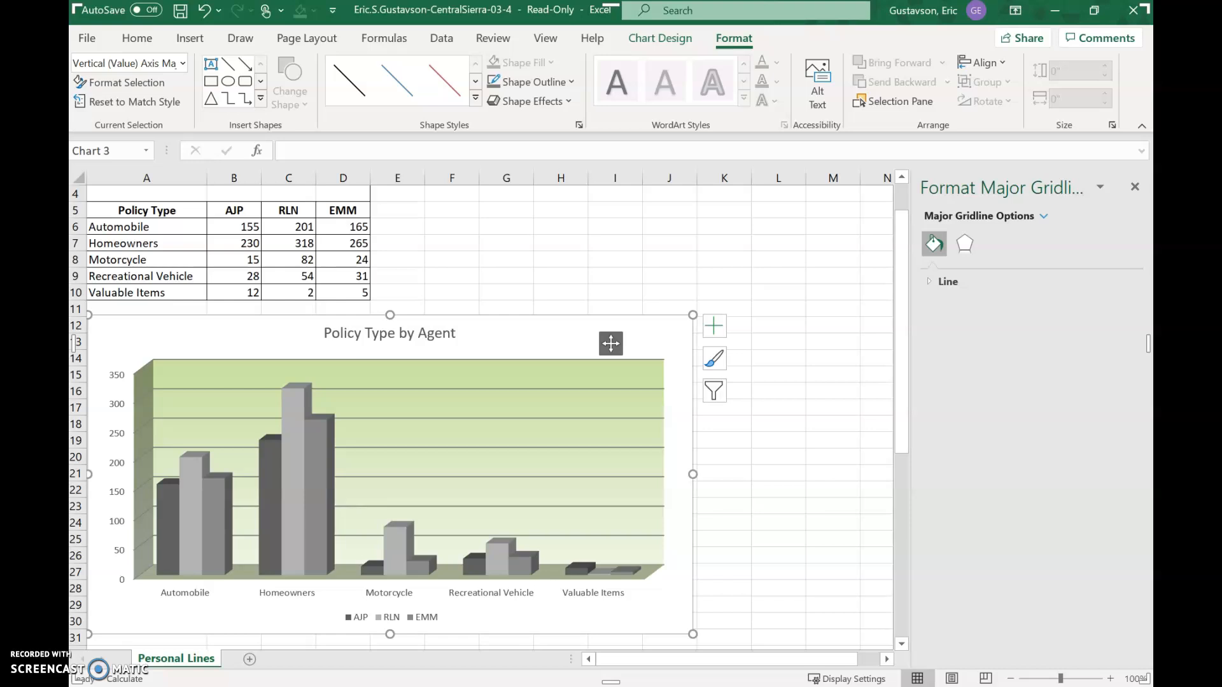
Change the AJP pie chart's colors to the same gray Monochromatic Palette 7 used for the column chart.
scroll(750, 474, down, 4)
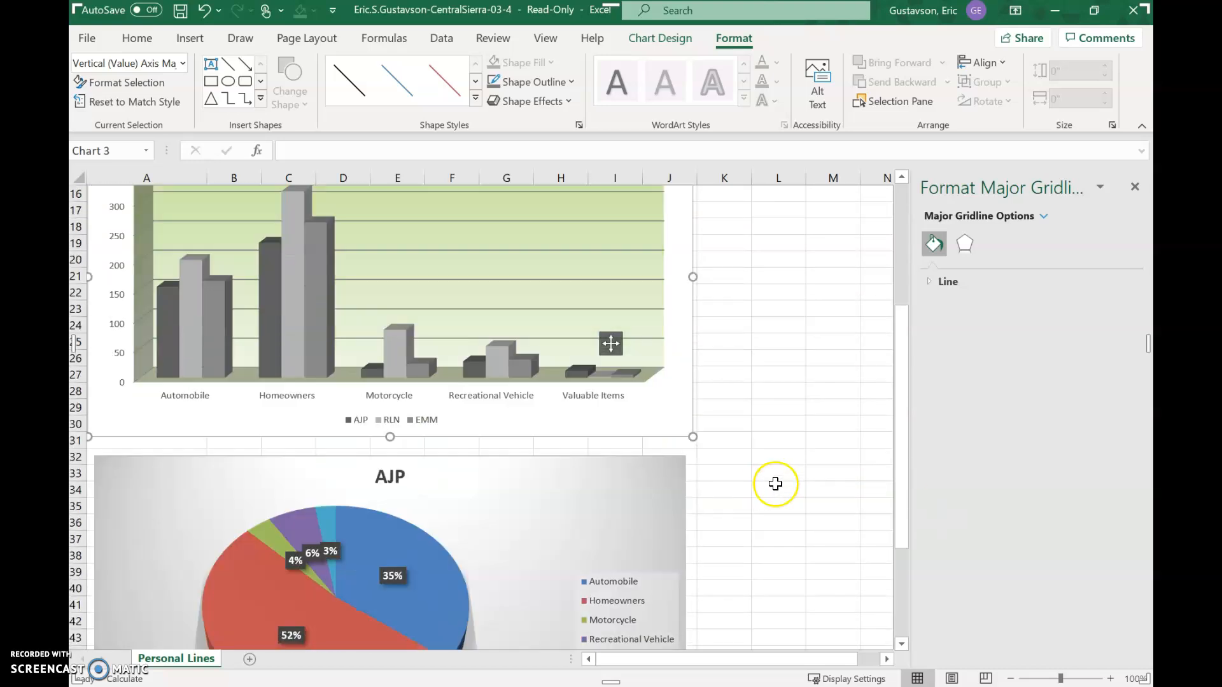
scroll(775, 483, down, 3)
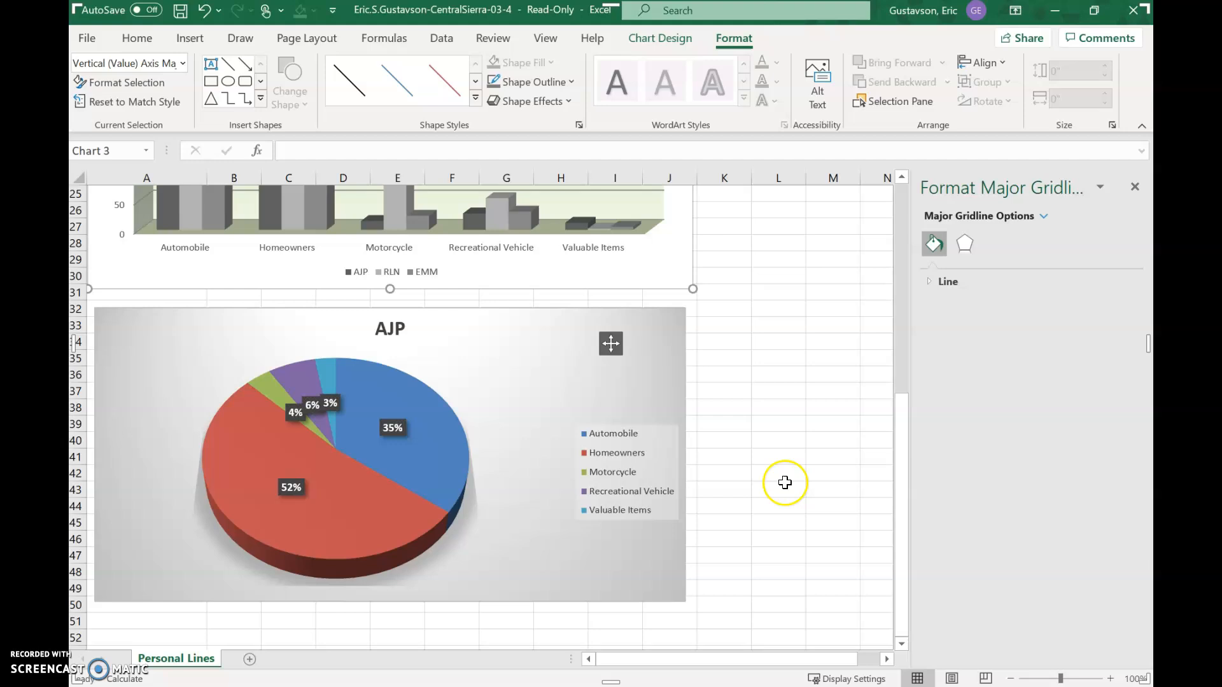
click(153, 342)
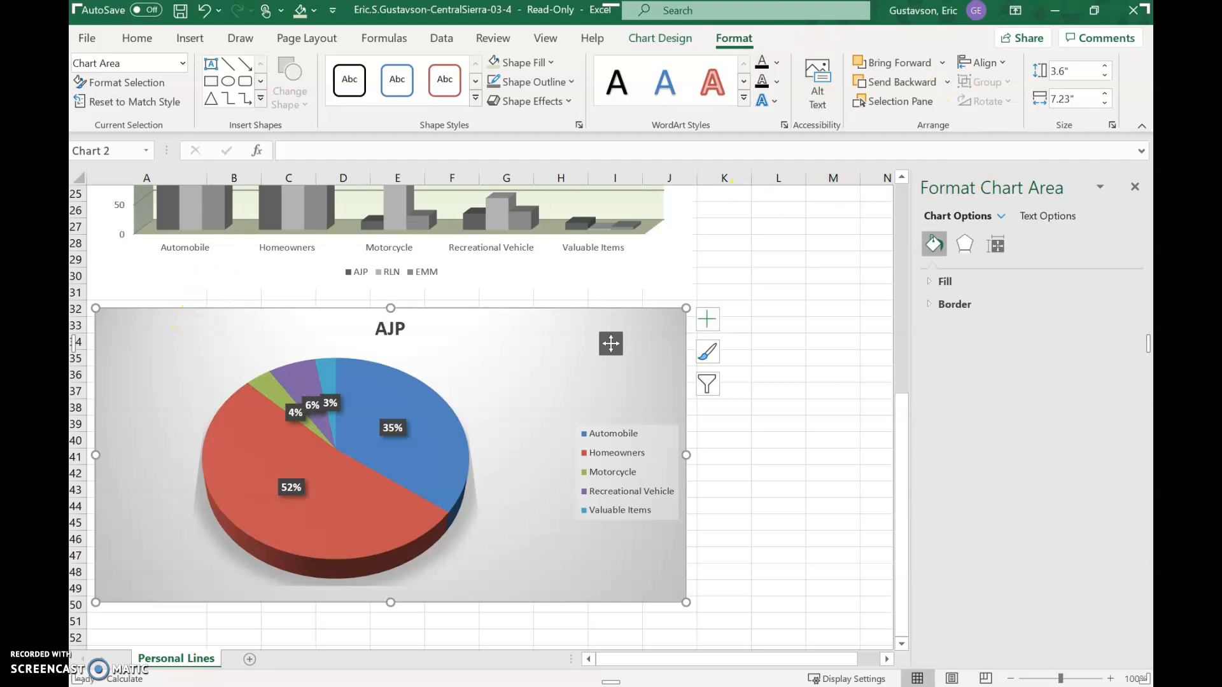
click(665, 39)
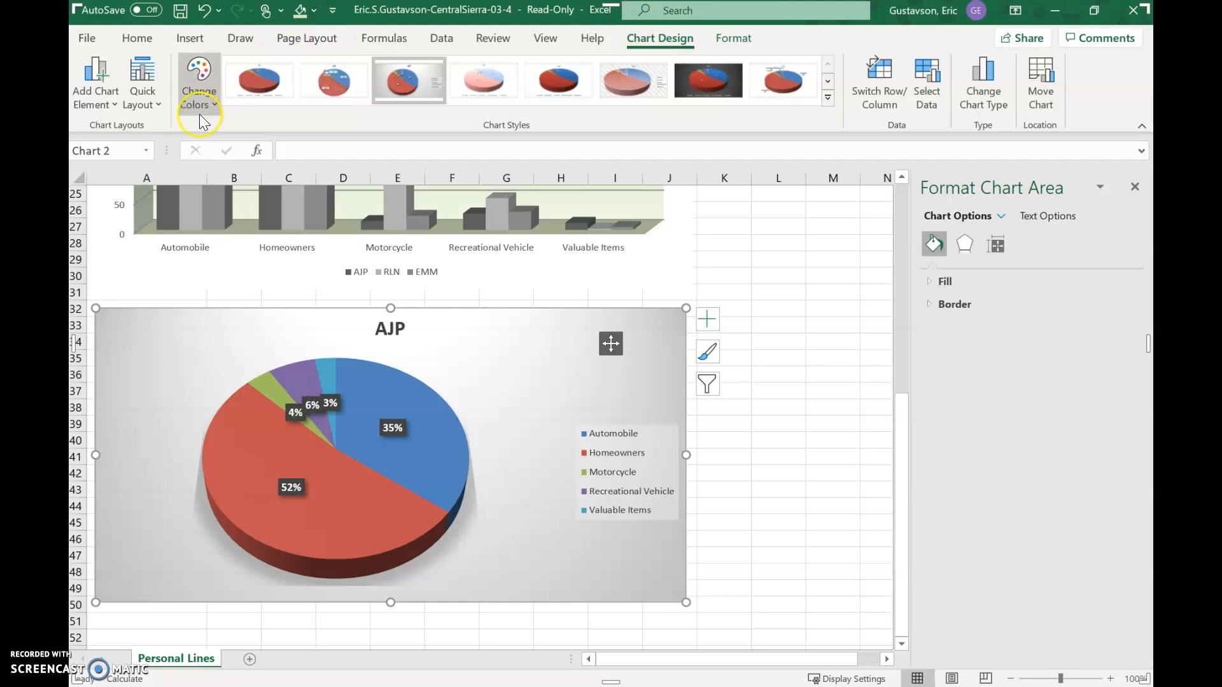
click(212, 101)
scroll(247, 280, down, 3)
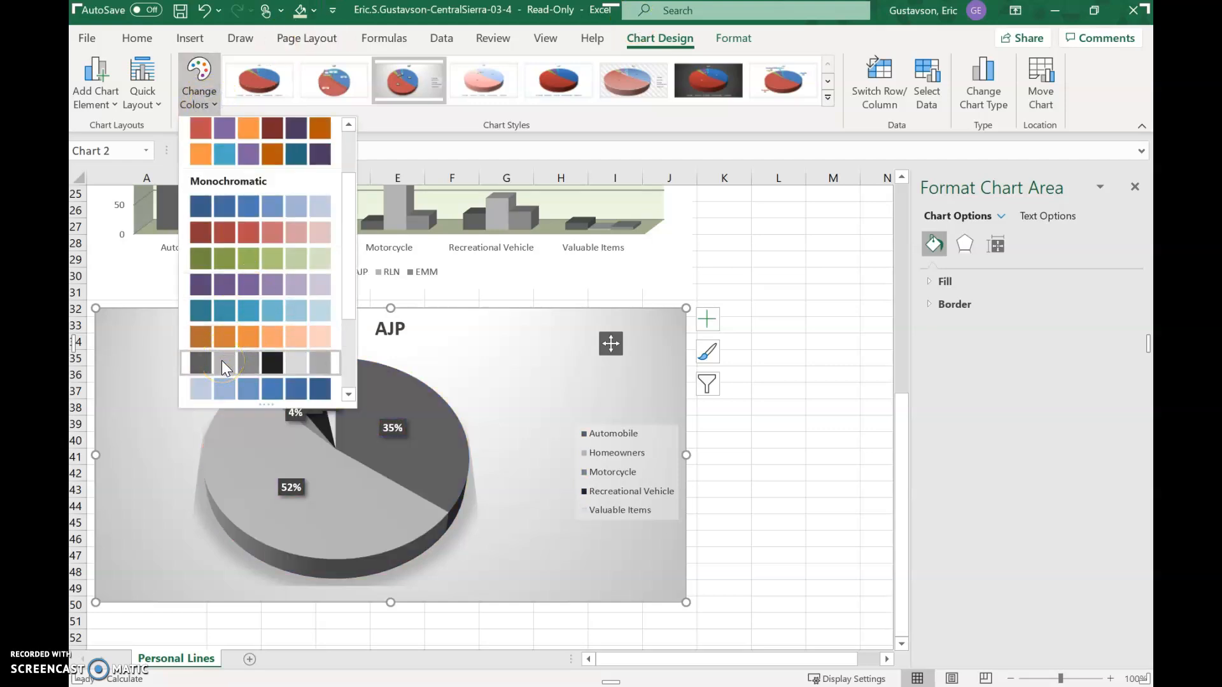
click(246, 362)
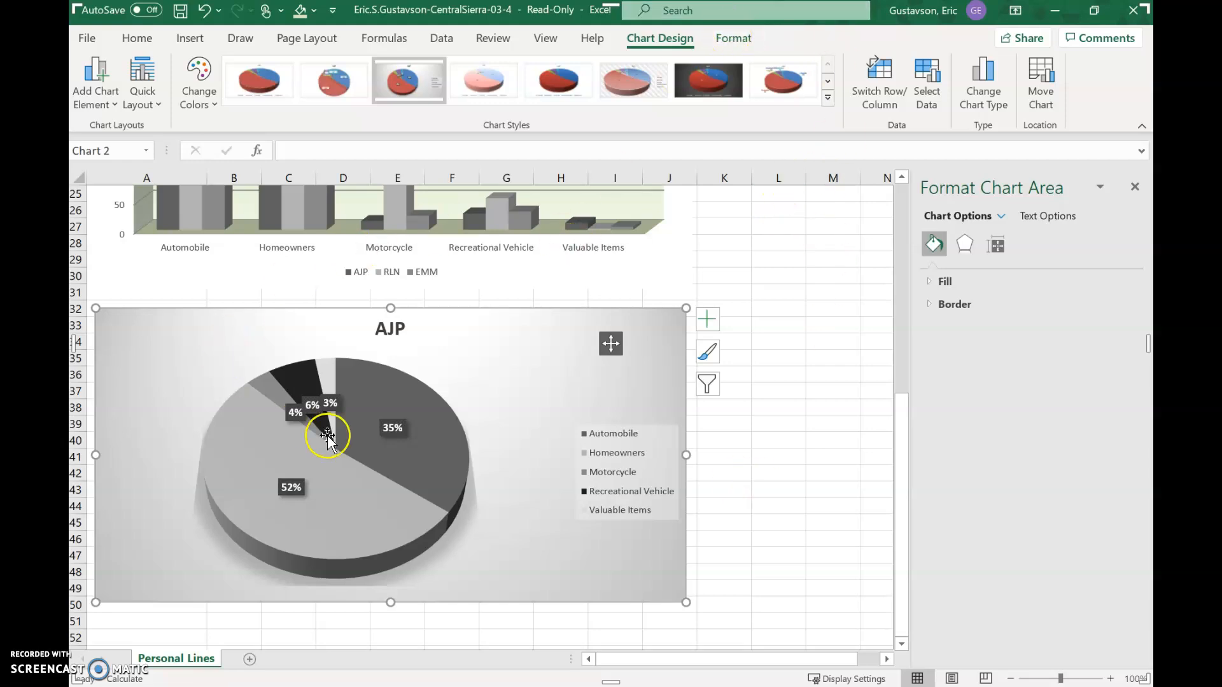
Fill the AJP pie chart's area with Olive Green, Accent 3 and the Linear Down light variation gradient.
click(732, 38)
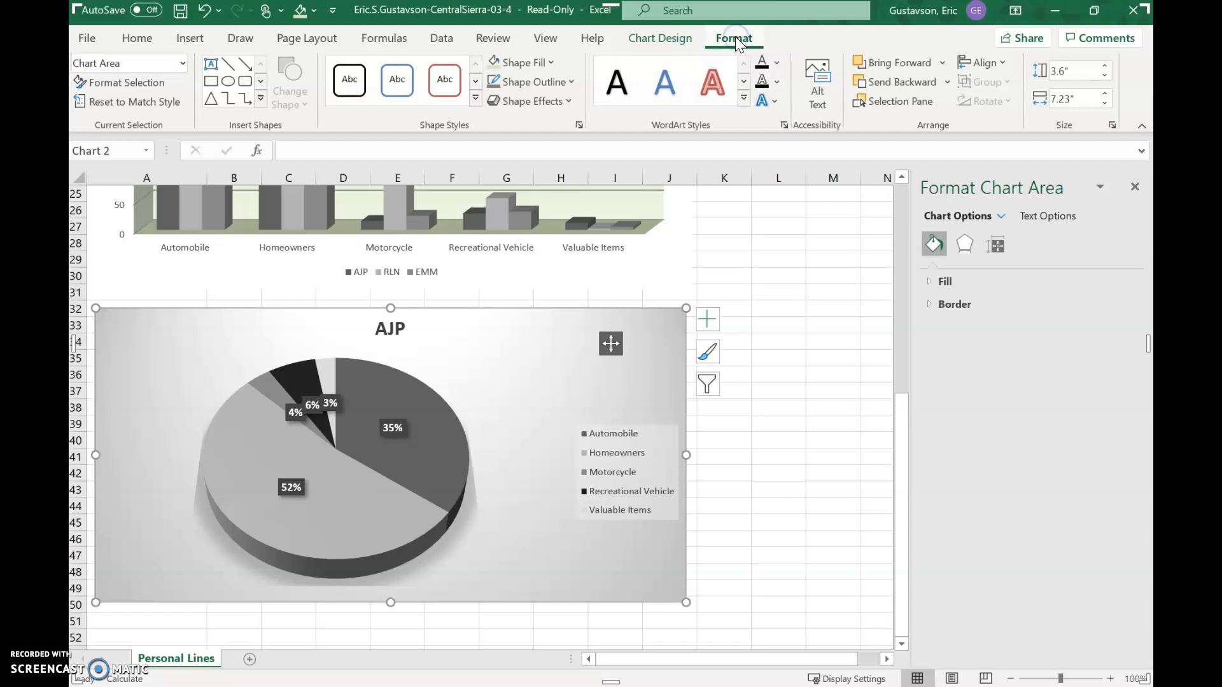
click(551, 63)
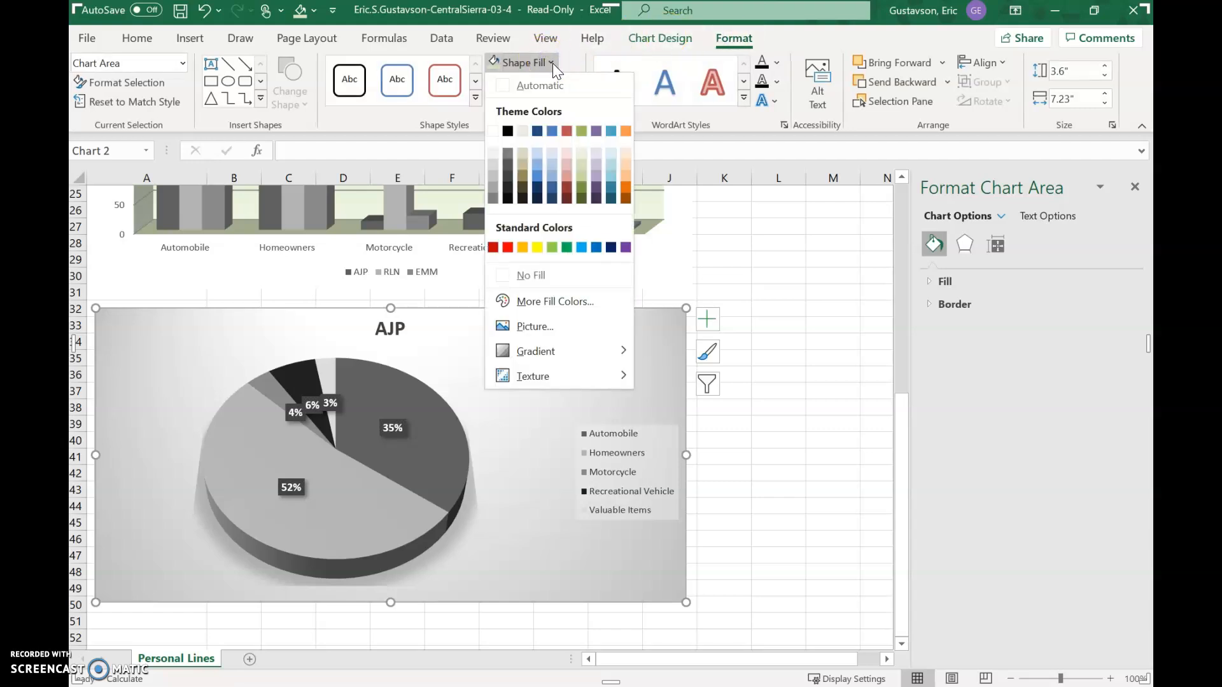
click(586, 130)
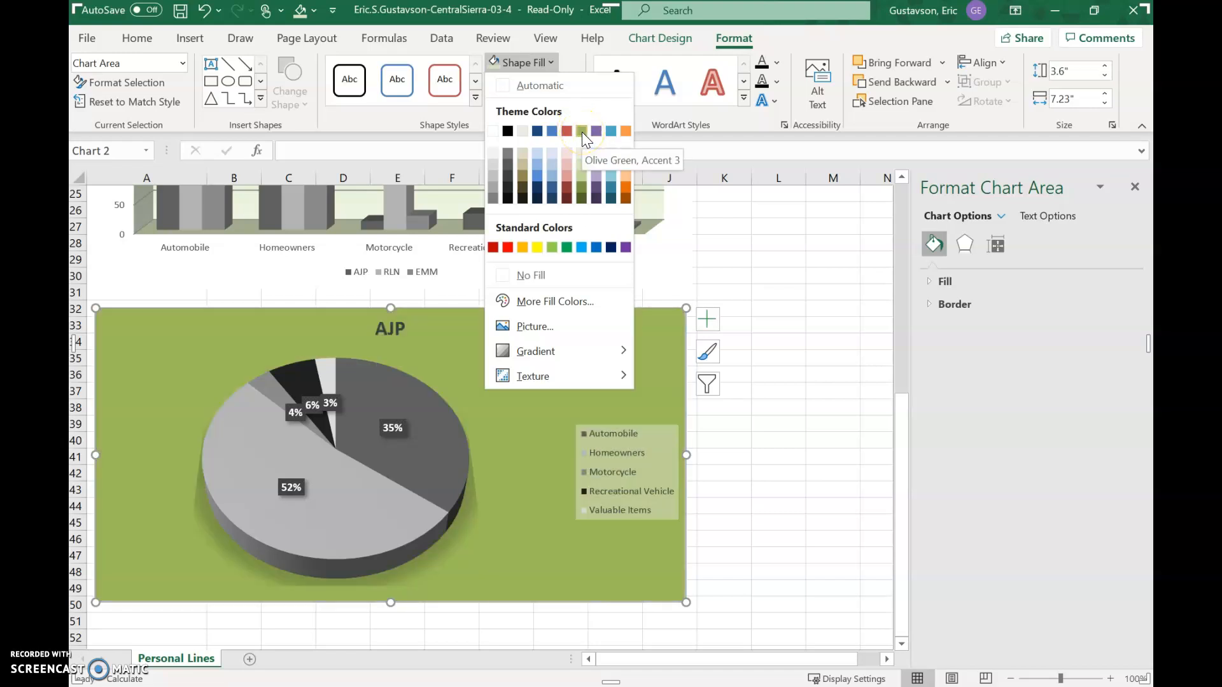
click(581, 132)
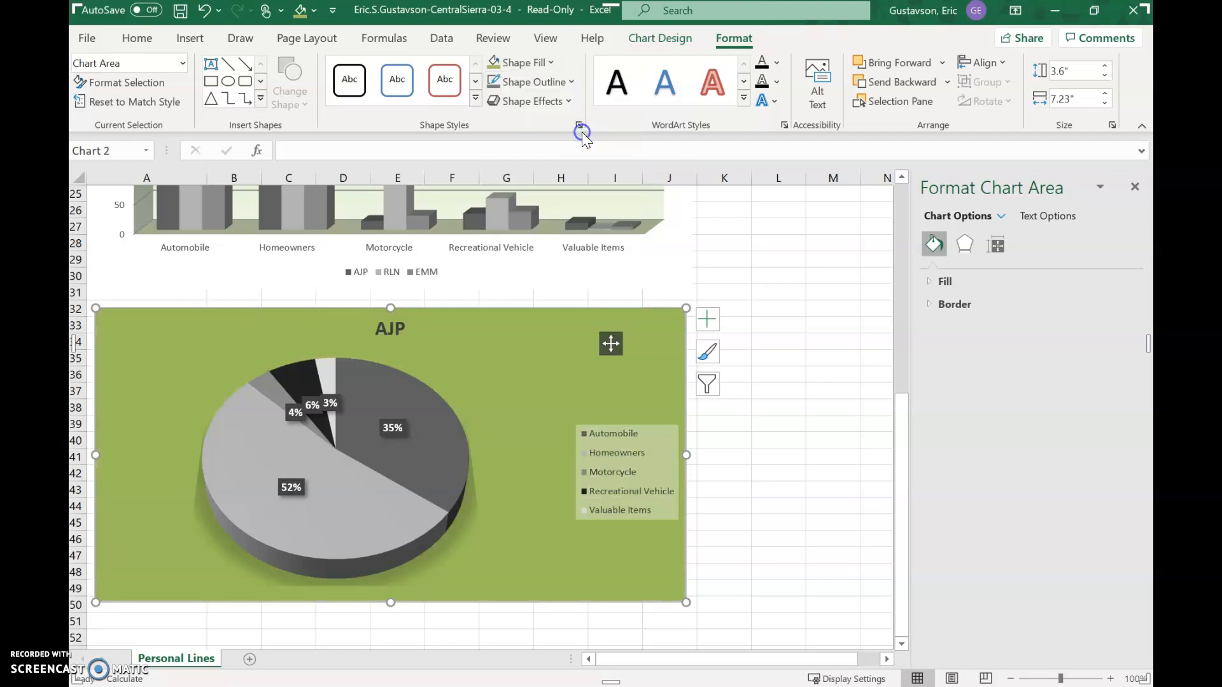
click(551, 63)
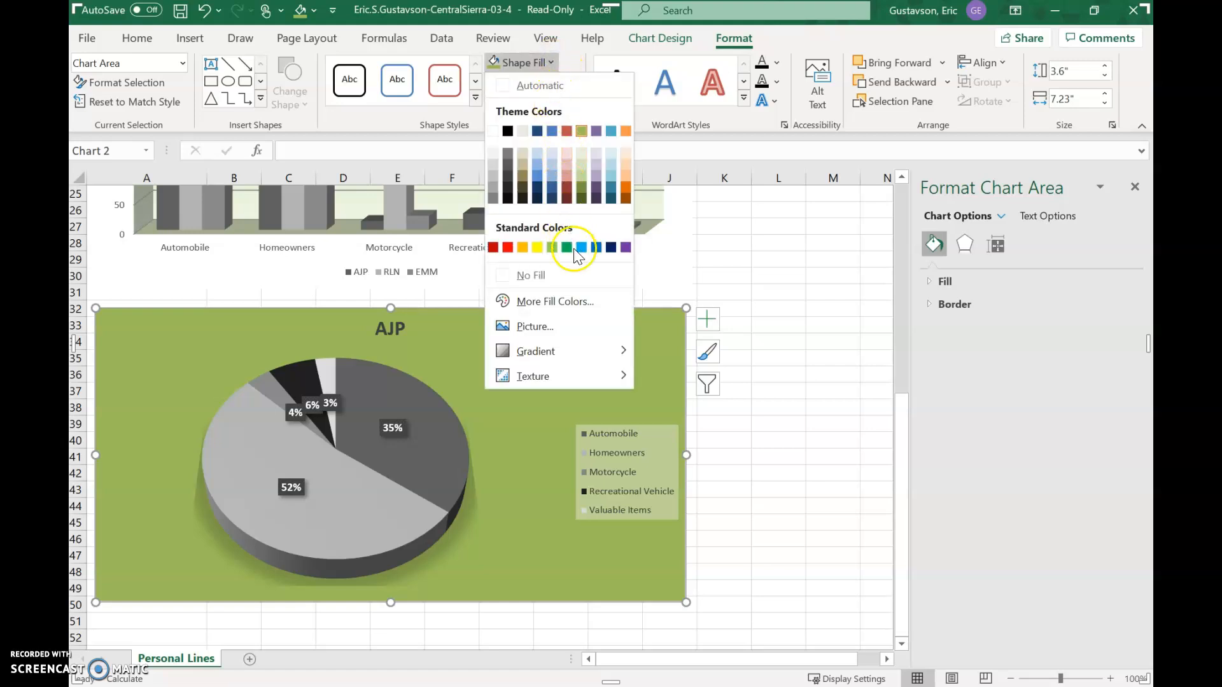
mouse_move(588, 353)
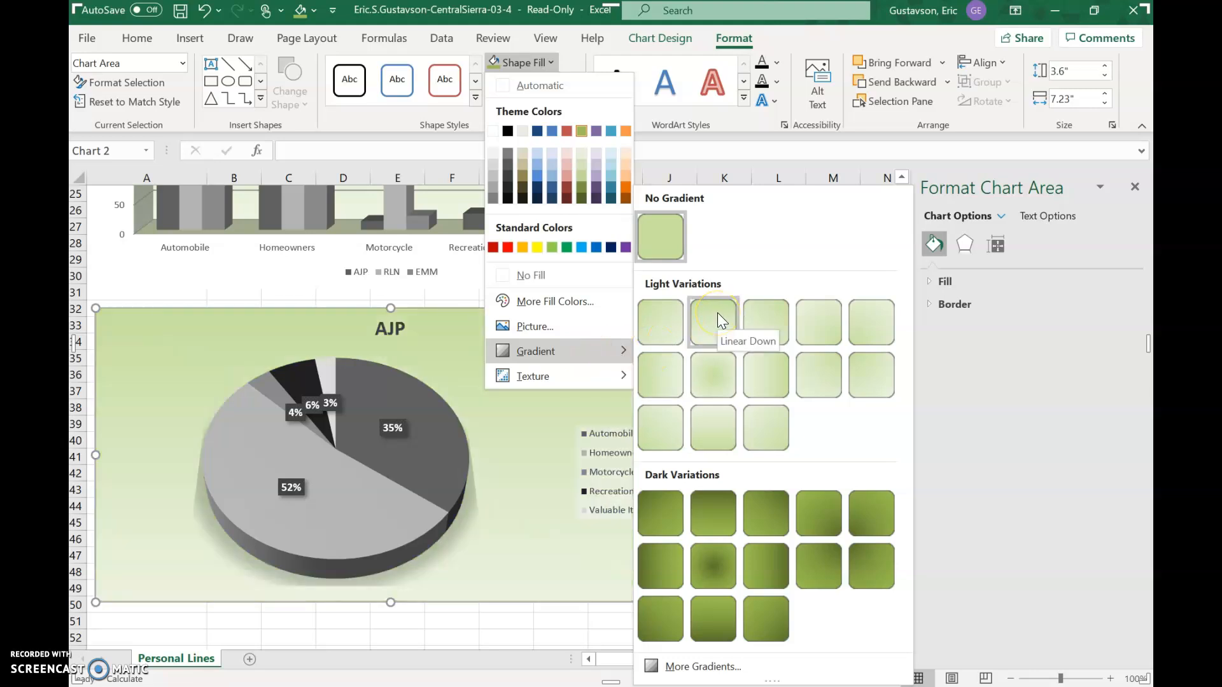
click(713, 320)
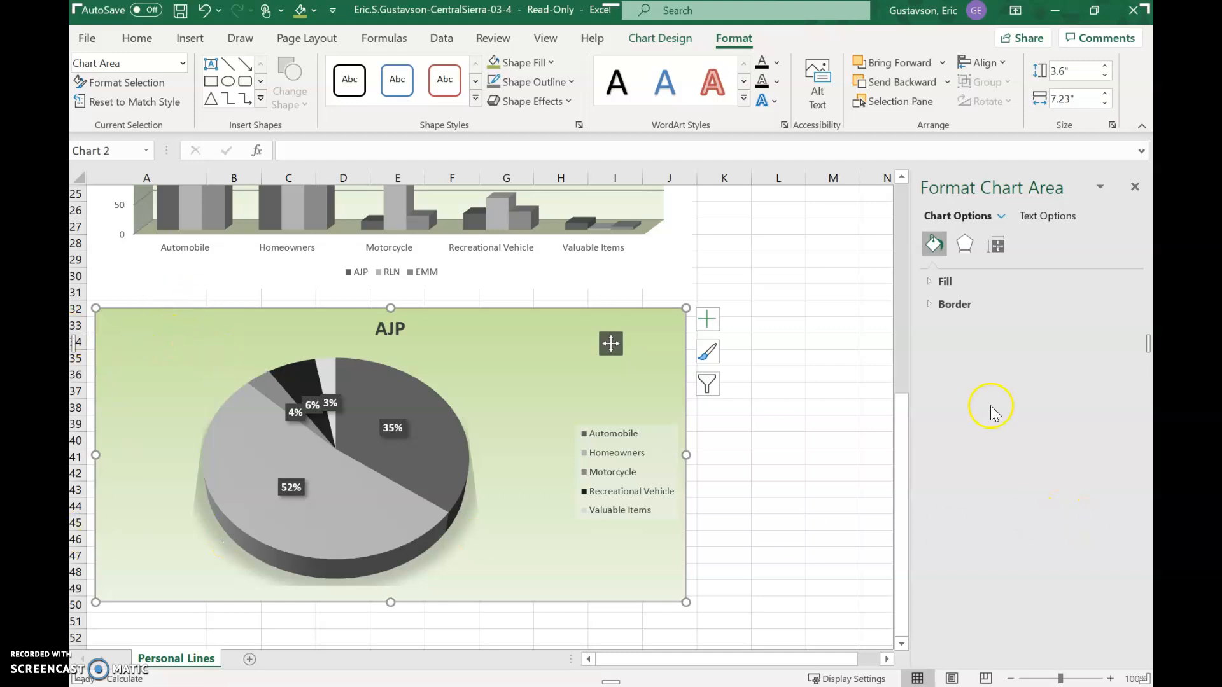
Give the AJP pie chart's area a border in Olive Green, Accent 3, Darker 25%.
click(928, 306)
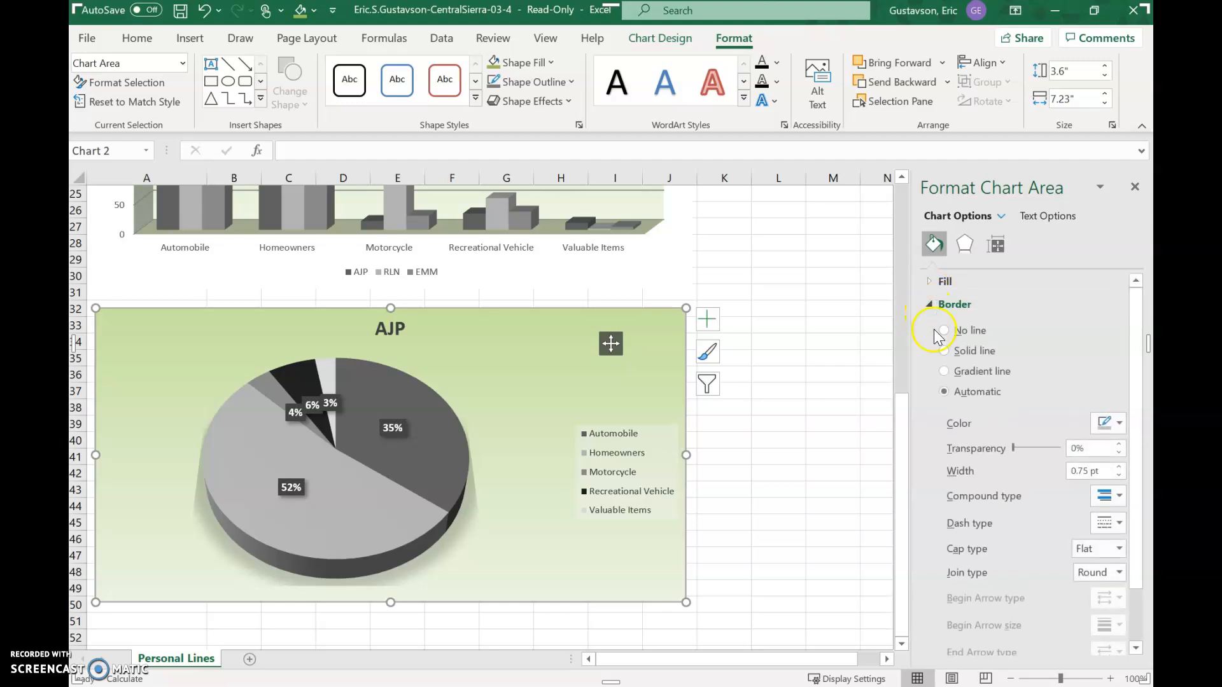
click(1118, 423)
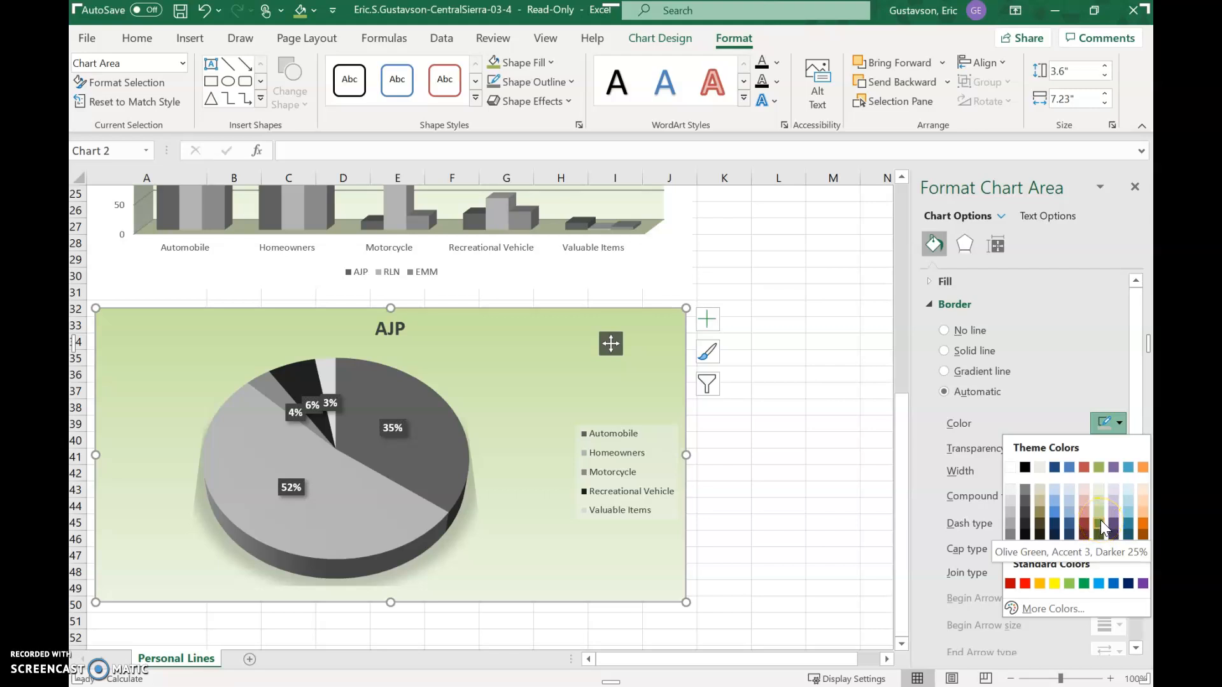
click(1100, 523)
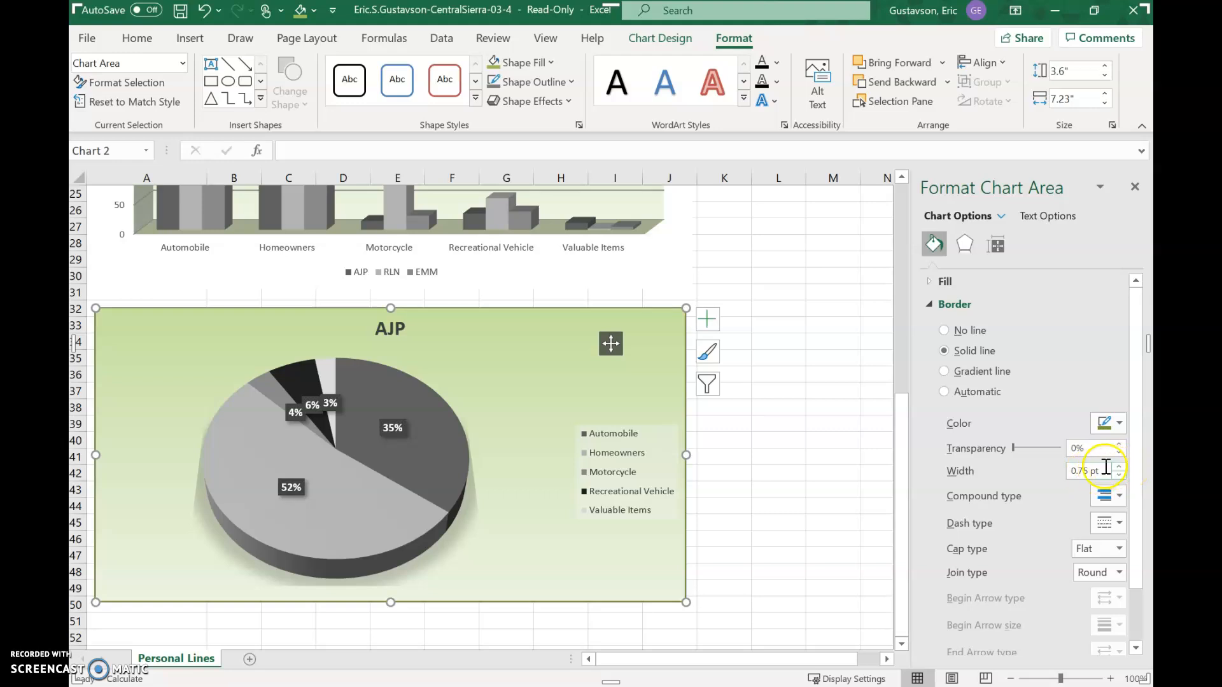
Try a 6 pt border width on the AJP pie chart, then set it to 1 pt.
drag(1088, 470, 1063, 472)
text(6)
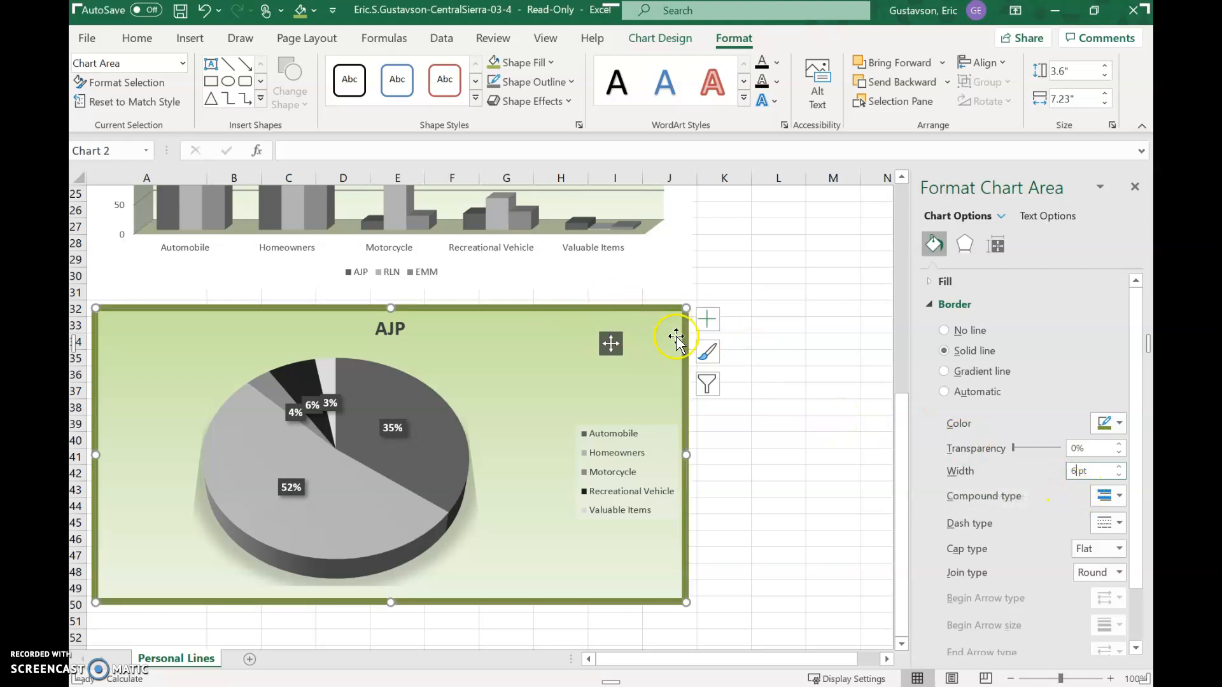
drag(1077, 471, 1068, 473)
text(1)
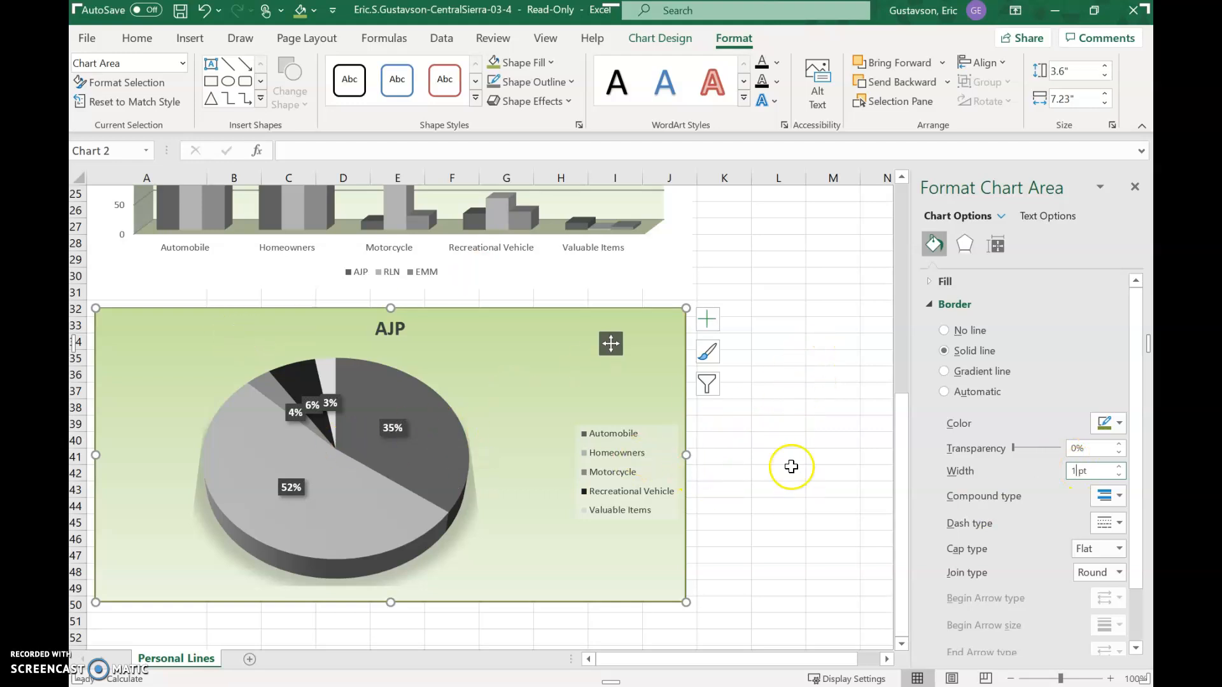
Give the Policy Type by Agent column chart's area a solid border in Olive Green, Accent 3, Darker 25%.
scroll(799, 337, up, 5)
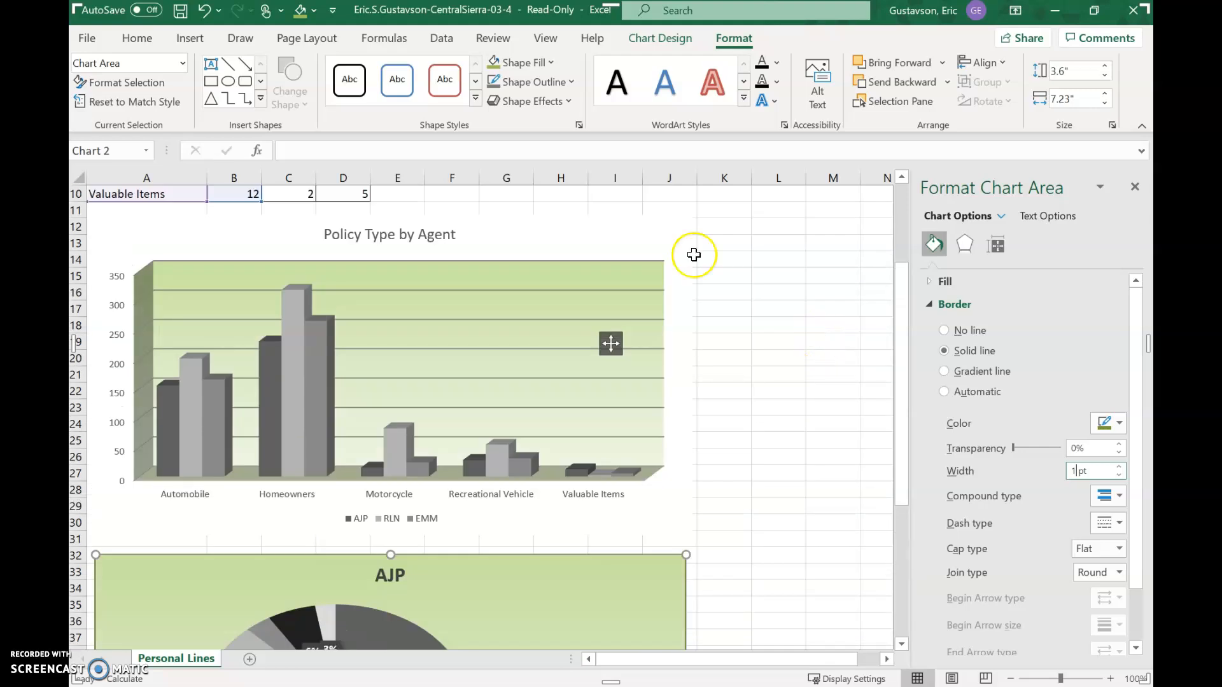
click(126, 226)
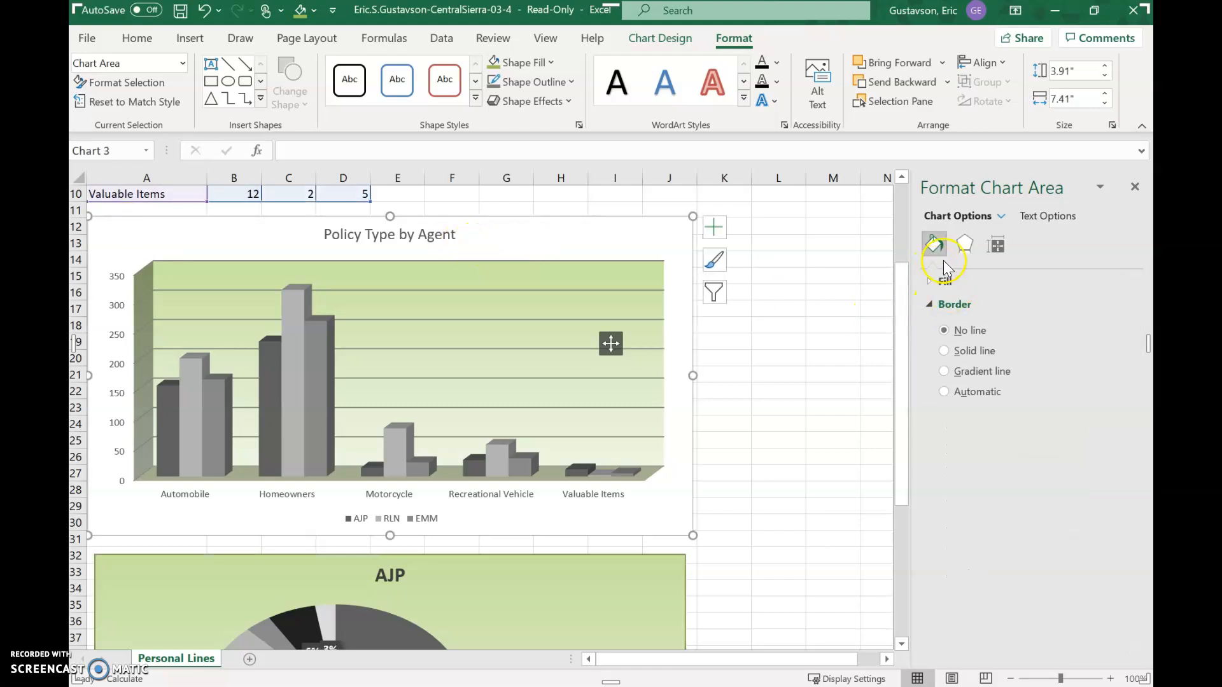
click(961, 353)
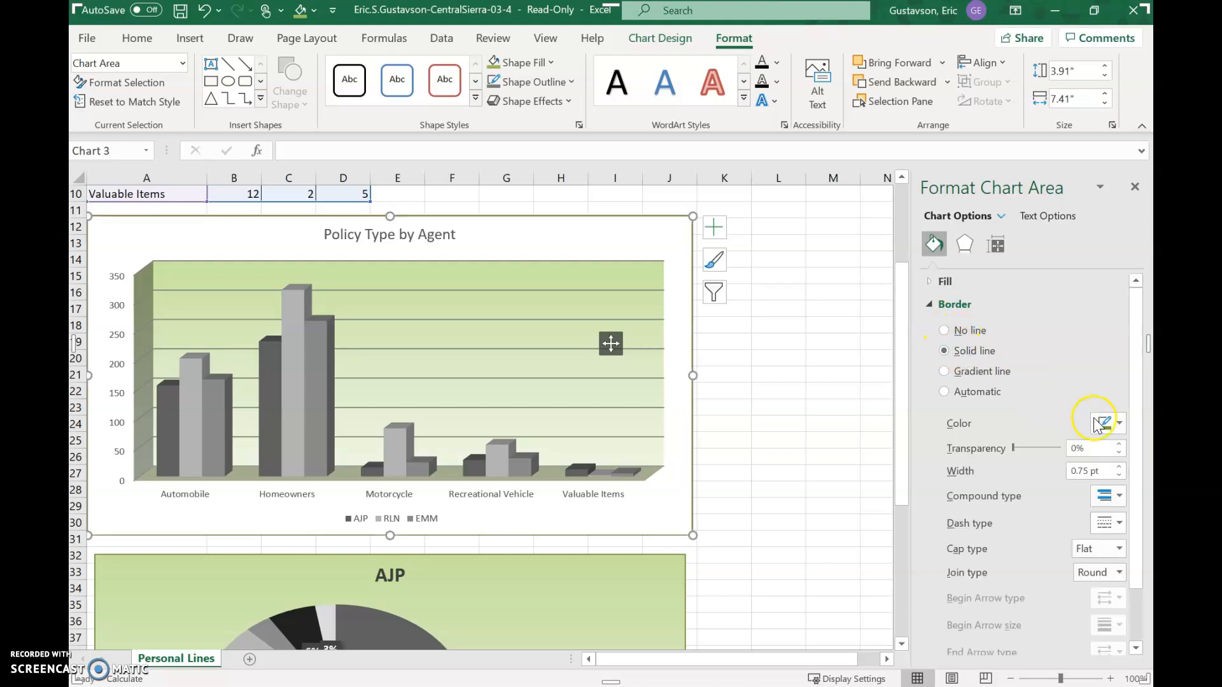
click(1118, 423)
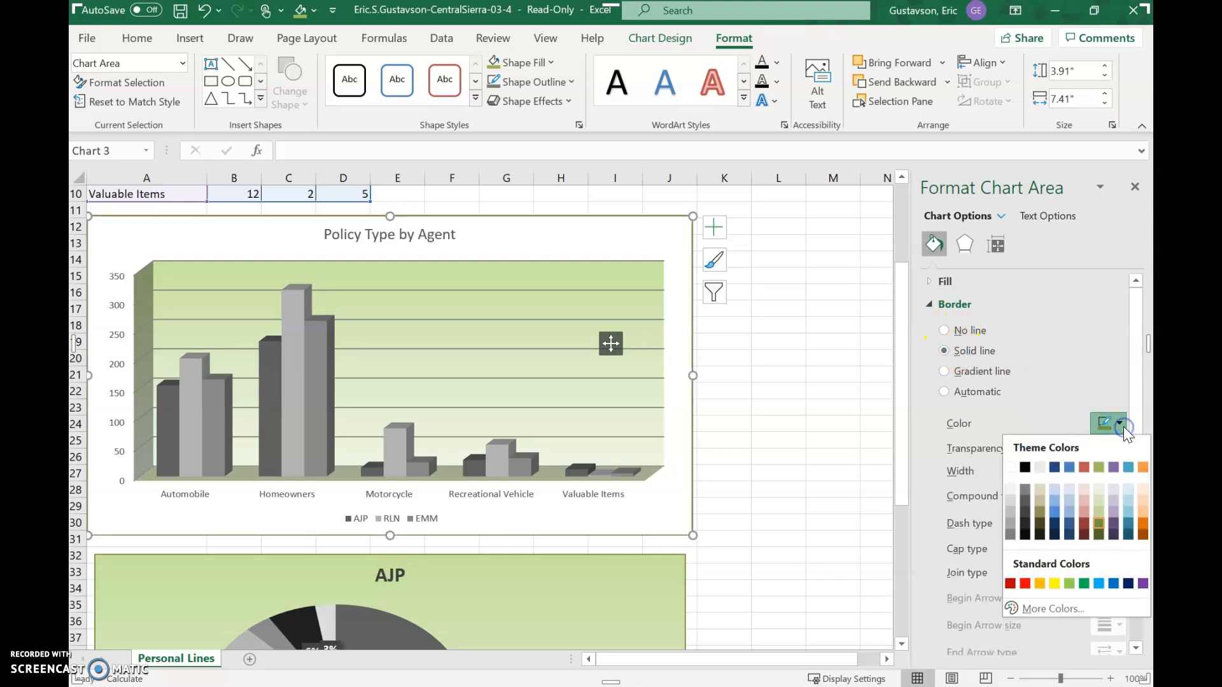
click(1099, 525)
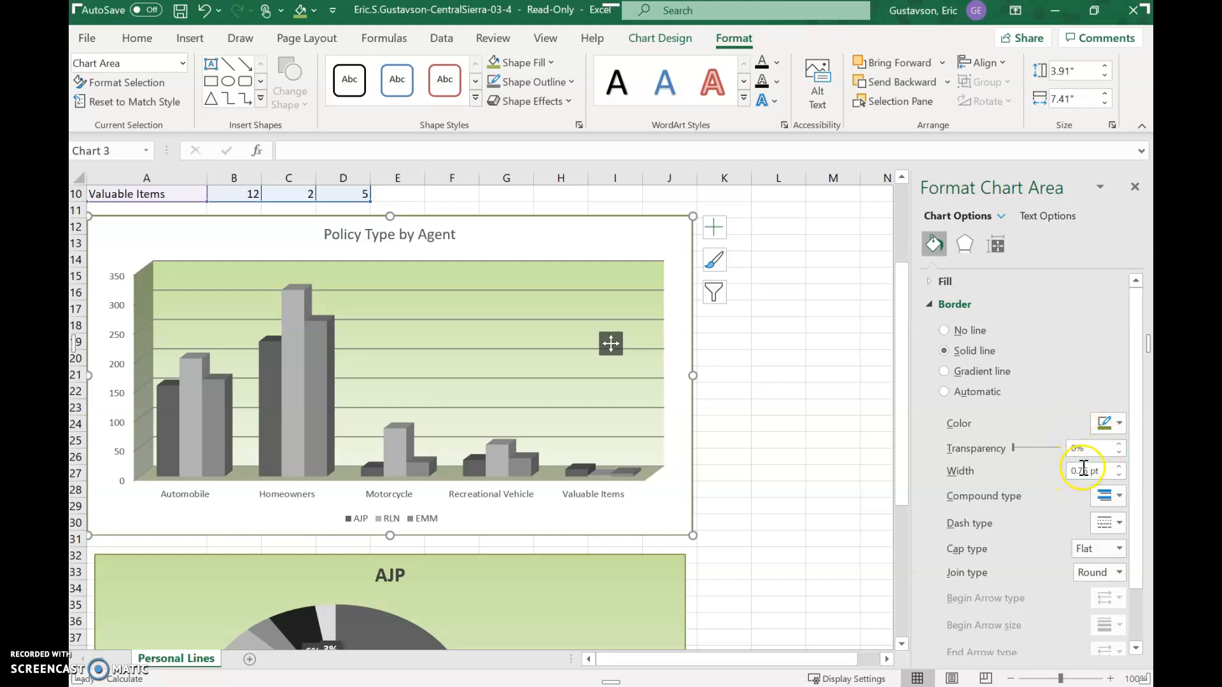
Try a 6 pt border width on the Policy Type by Agent chart, set it to 1 pt and deselect the chart.
drag(1089, 470, 1062, 472)
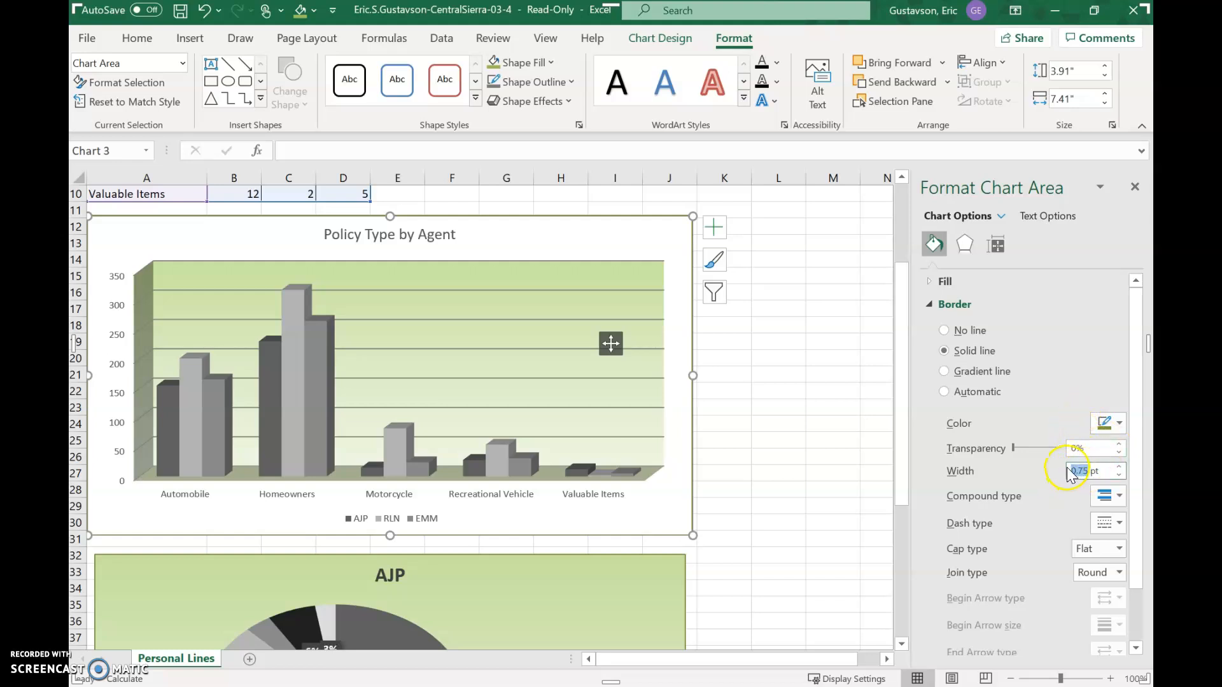
text(6)
key(Return)
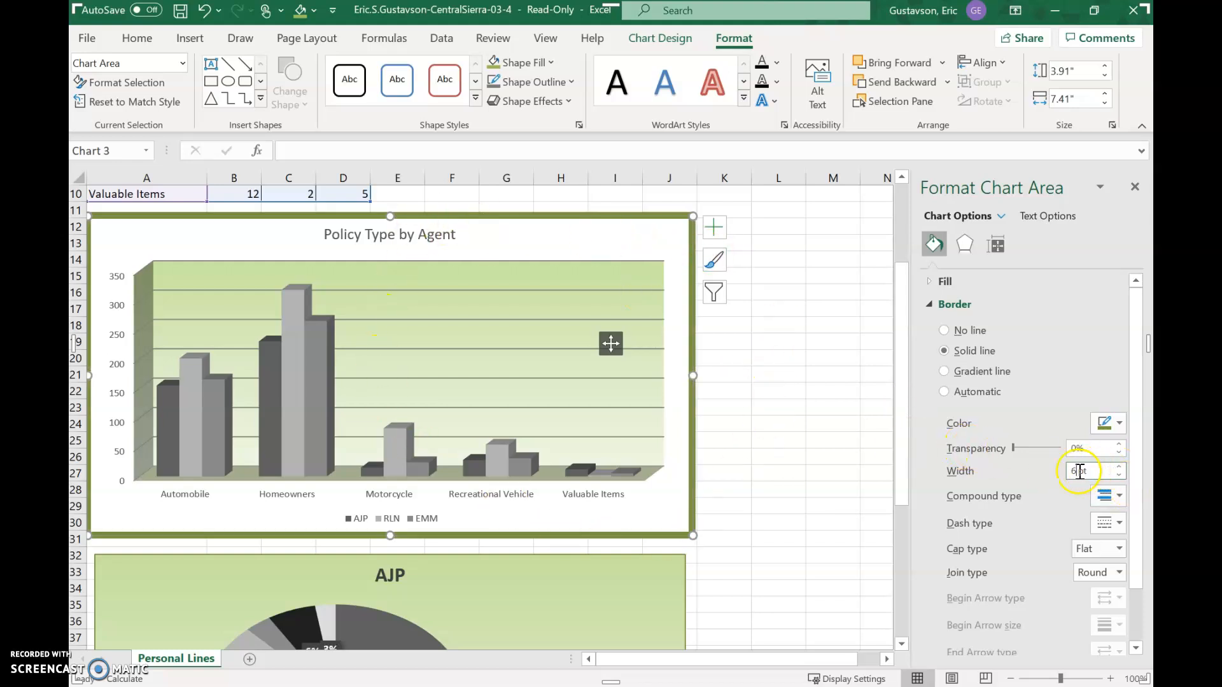
text(1)
key(Return)
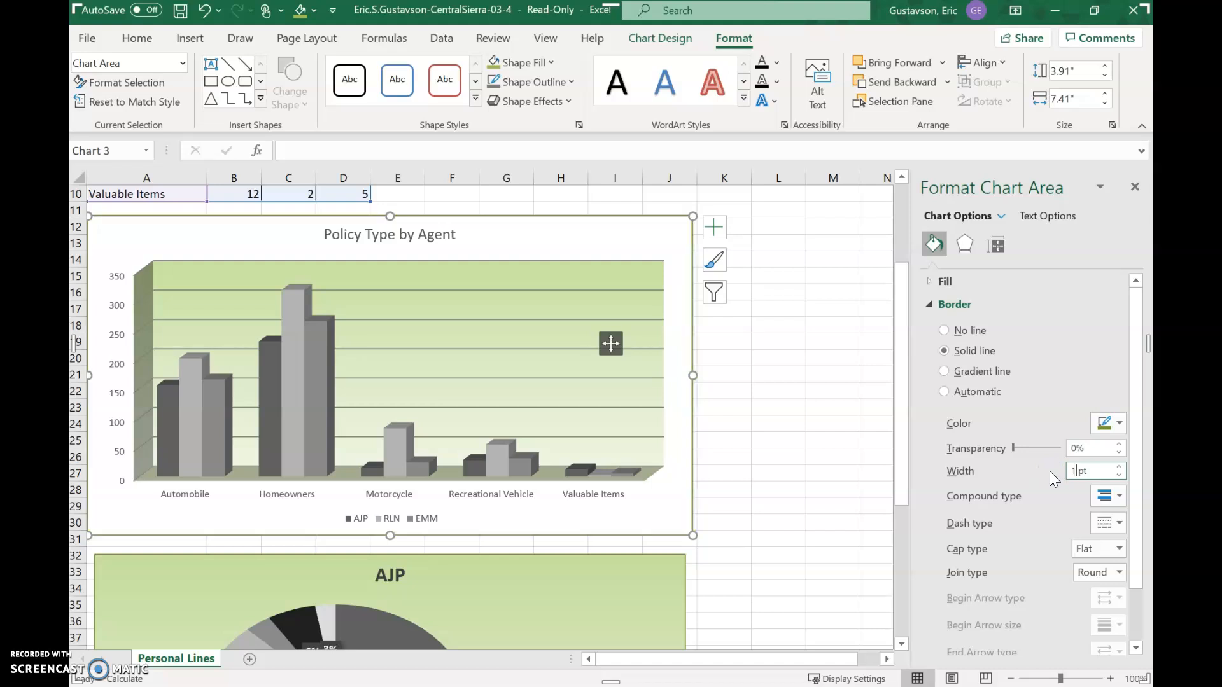
click(774, 467)
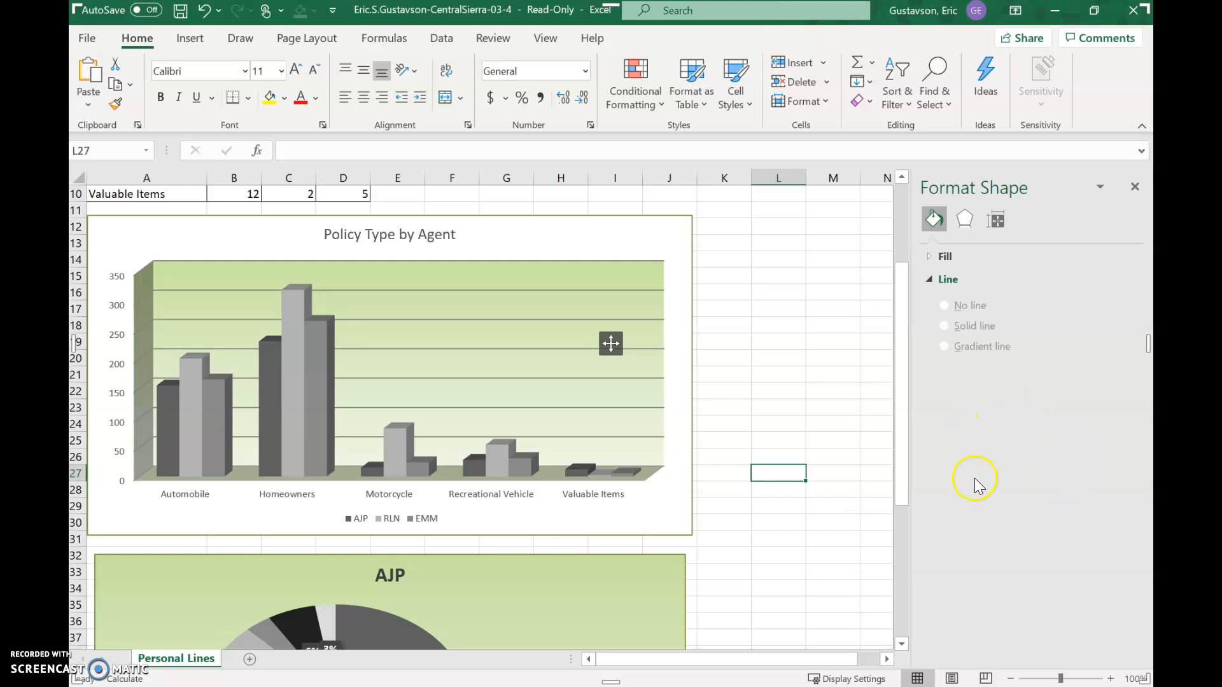
Review the policy data table and the formatting of both the column chart and the AJP pie chart.
scroll(778, 369, up, 3)
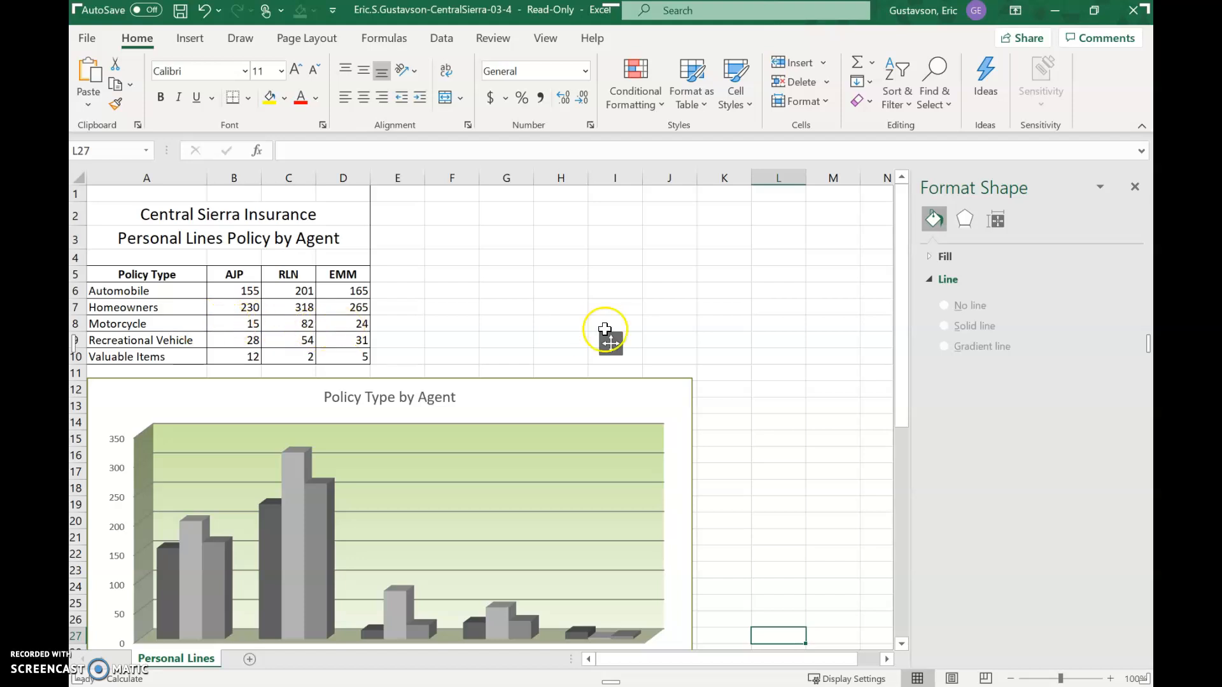
scroll(807, 379, down, 2)
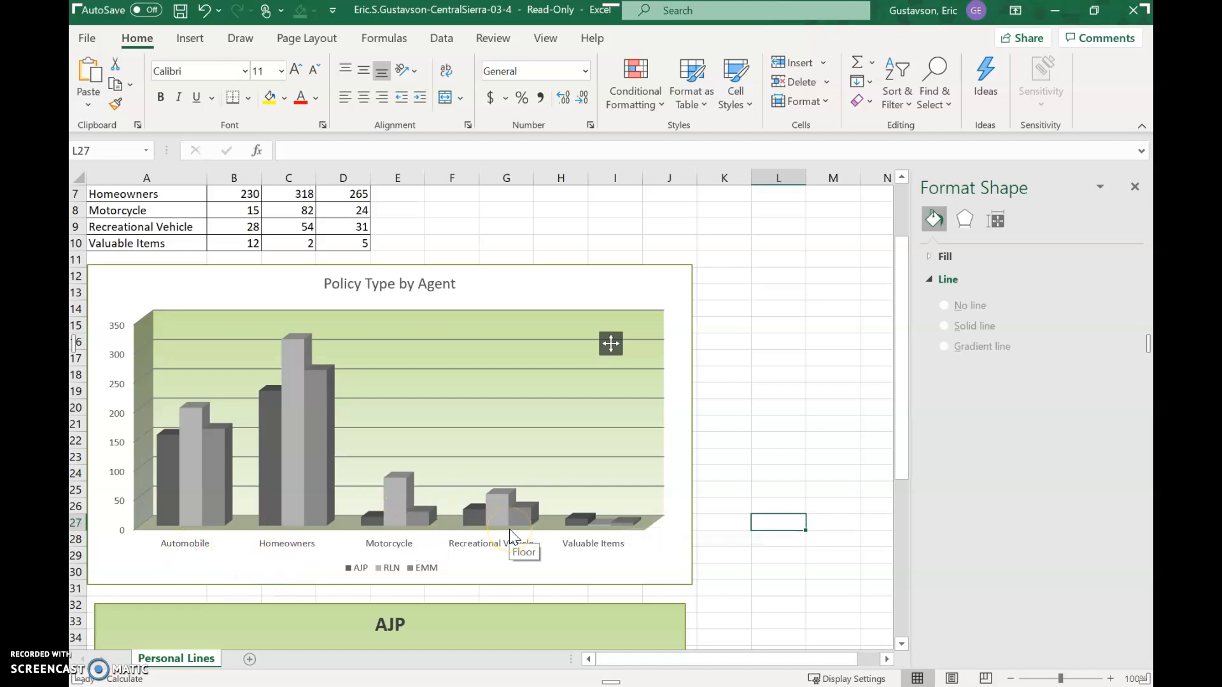
scroll(782, 386, down, 1)
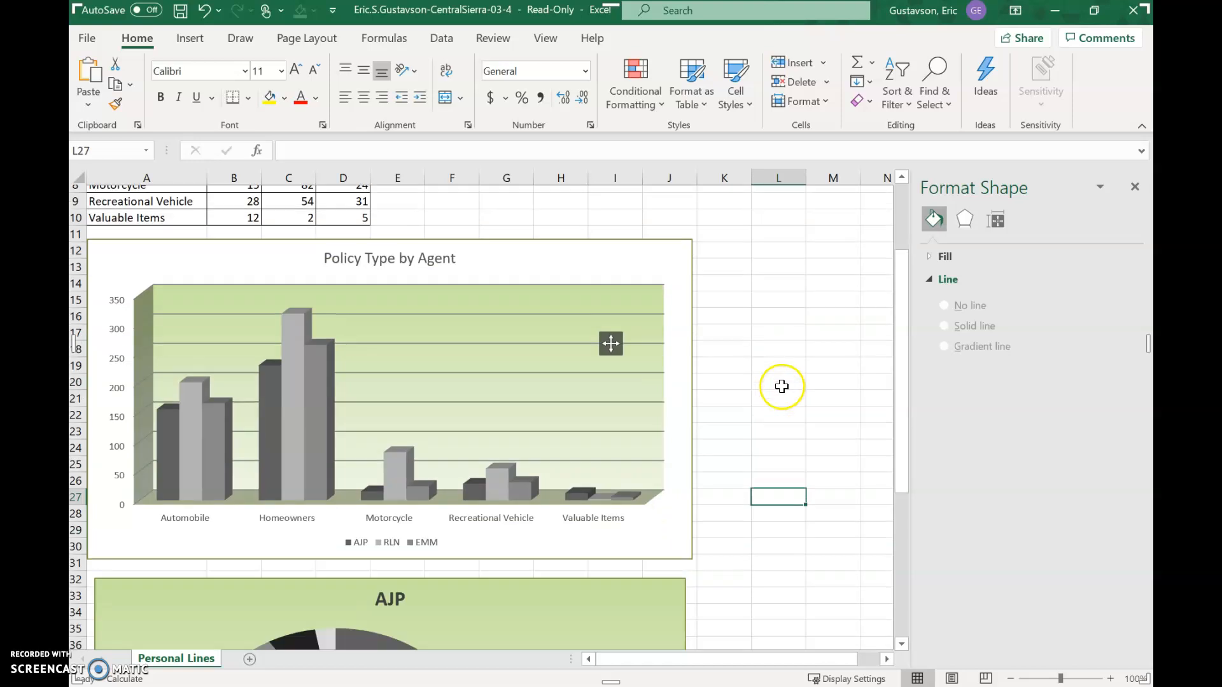
scroll(781, 387, down, 7)
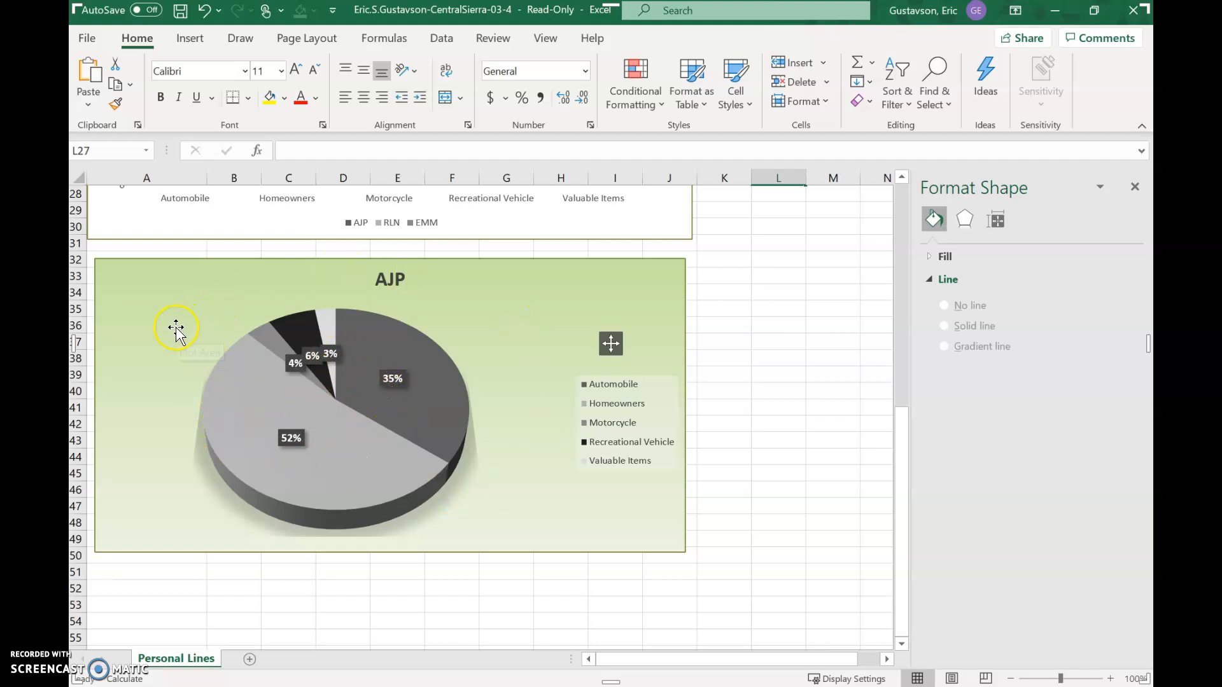
scroll(788, 357, up, 9)
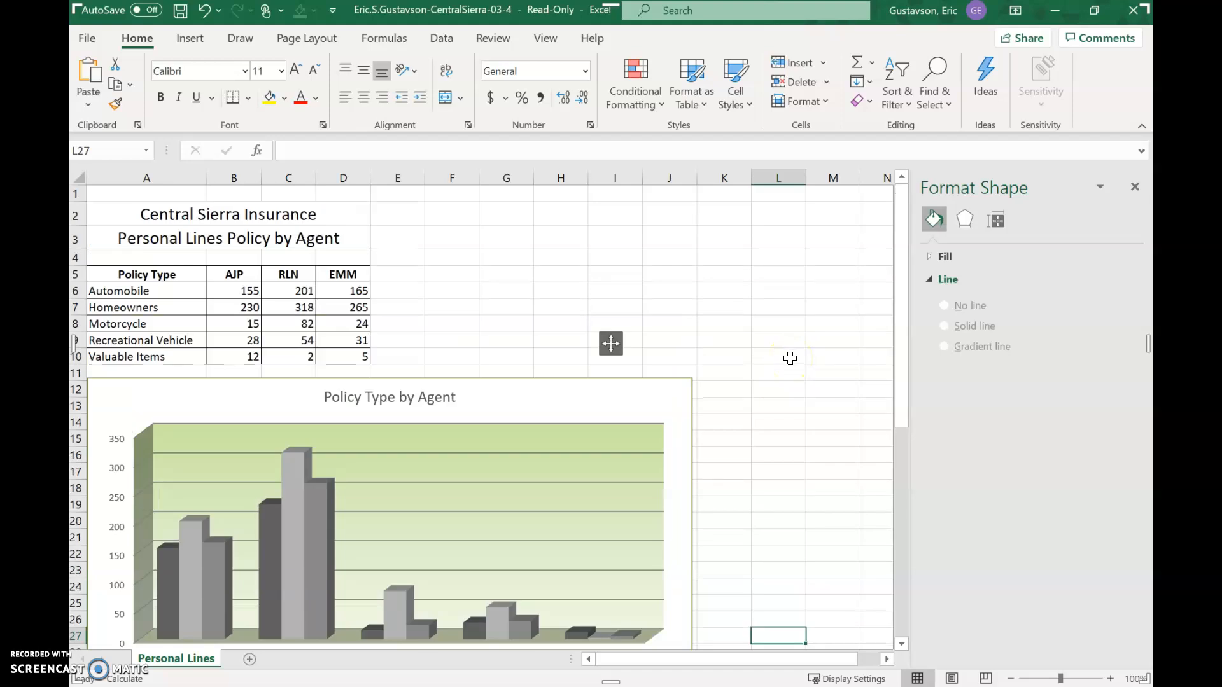